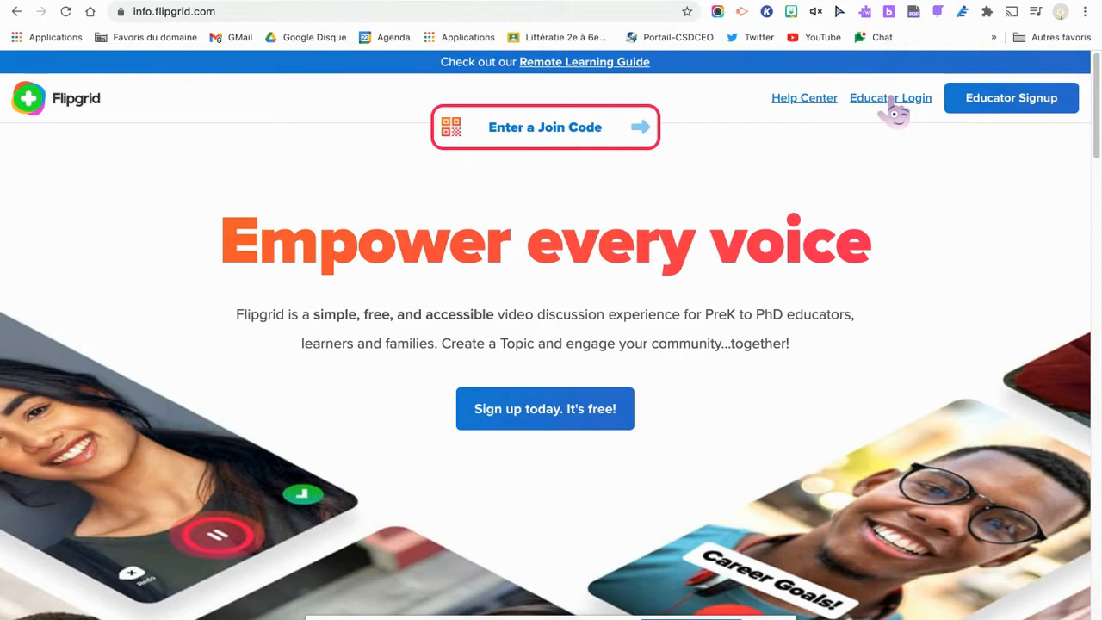
- Log in as an educator and start a new group, entering the teacher's name as the group name
{"action": "left_click", "coordinate": [892, 100]}
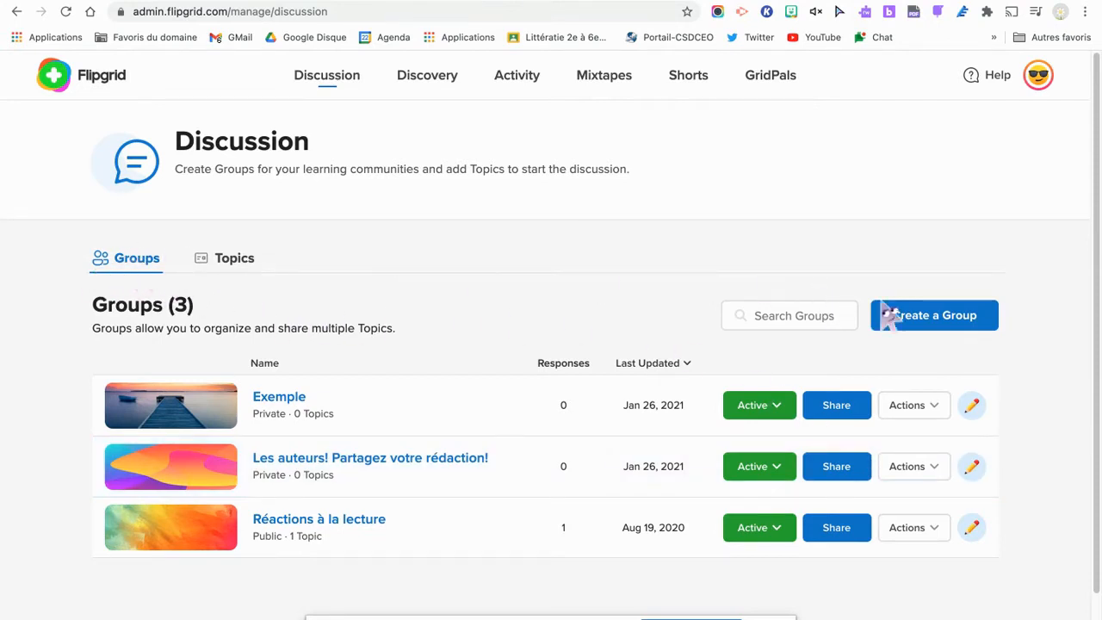
{"action": "left_click", "coordinate": [954, 321]}
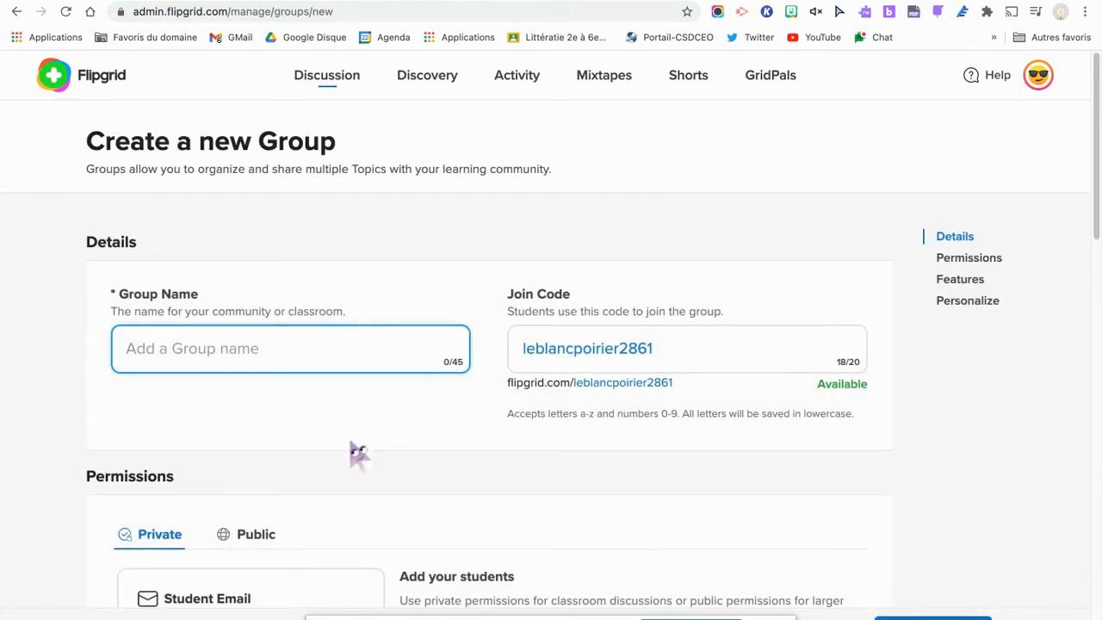
{"action": "type", "text": "Mme Anne"}
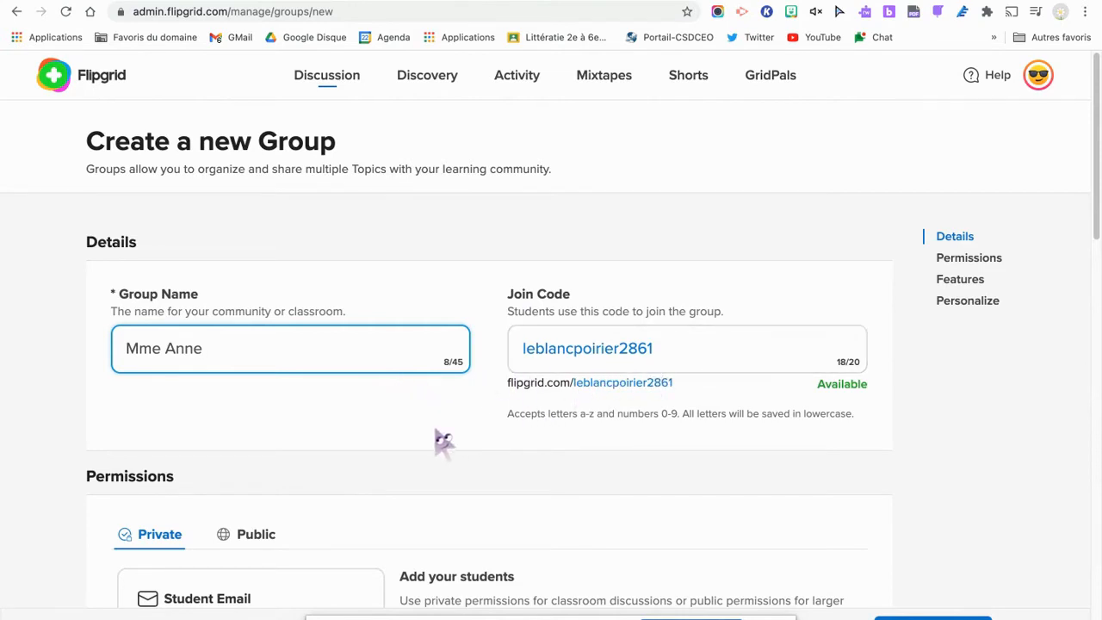
- Set the group's private permissions to Google Classroom and select the class that carries the teacher's name
{"action": "scroll", "coordinate": [444, 442], "scroll_direction": "down", "scroll_amount": 3}
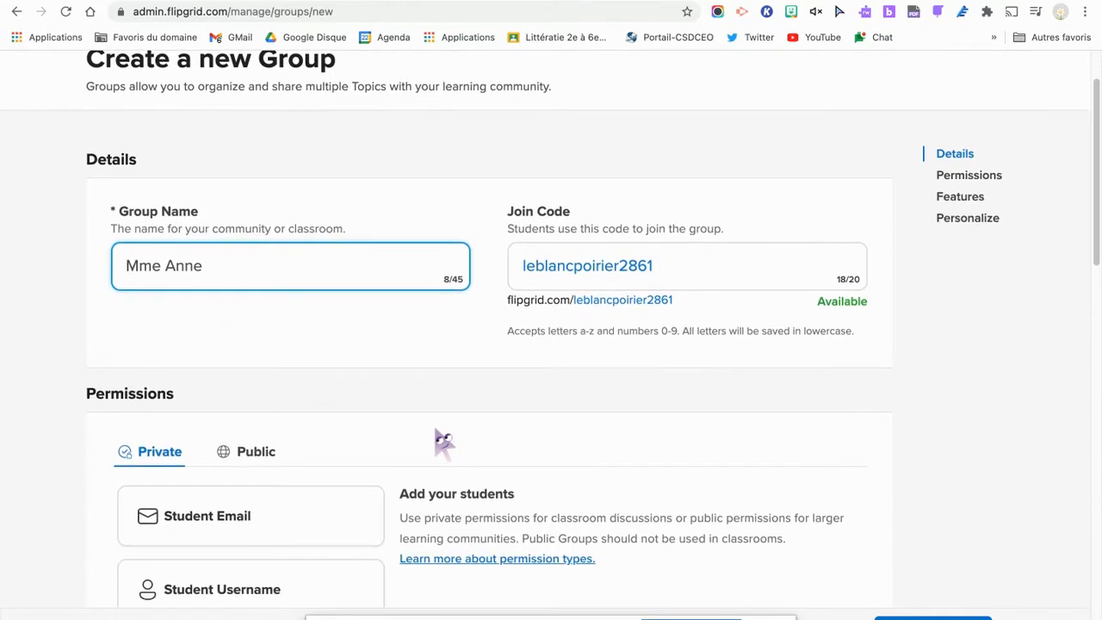
{"action": "scroll", "coordinate": [444, 439], "scroll_direction": "down", "scroll_amount": 2}
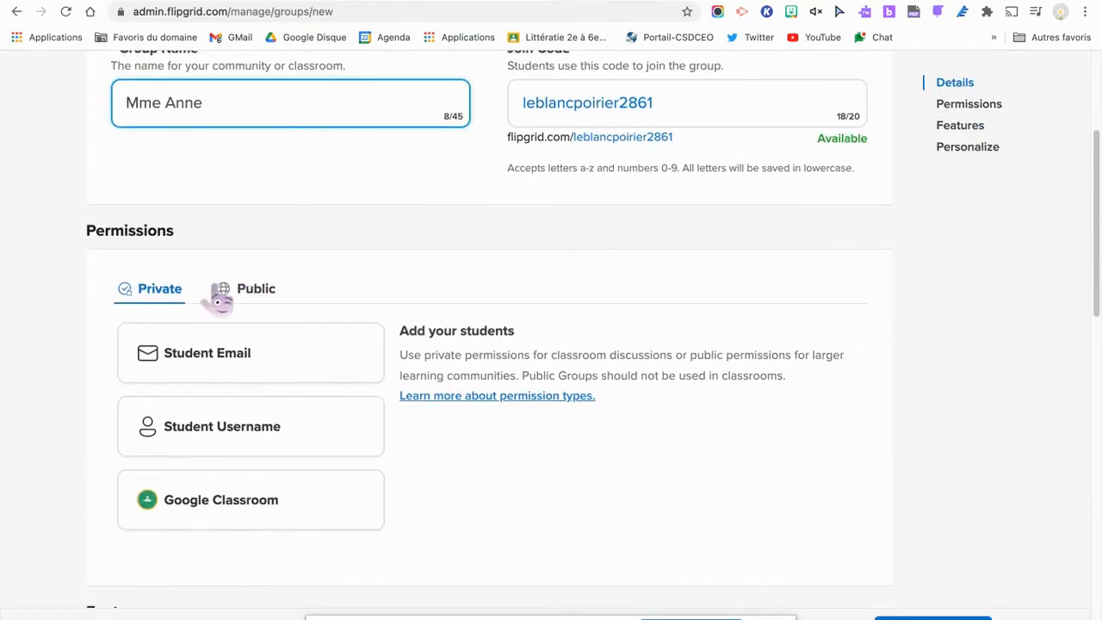
{"action": "left_click", "coordinate": [211, 515]}
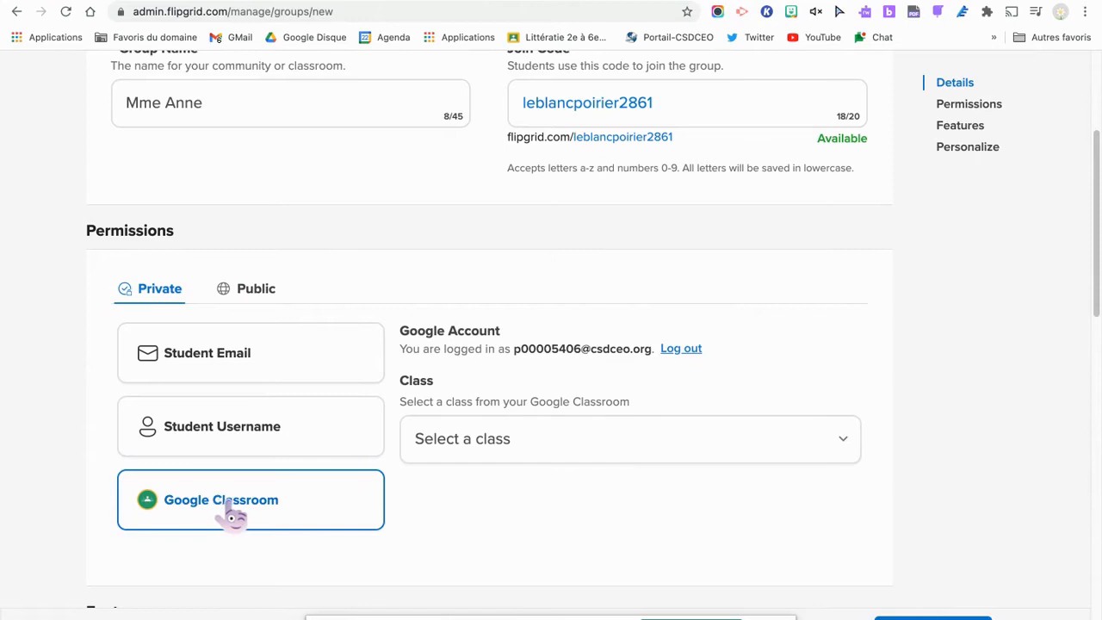
{"action": "left_click", "coordinate": [845, 442]}
{"action": "scroll", "coordinate": [655, 483], "scroll_direction": "down", "scroll_amount": 3}
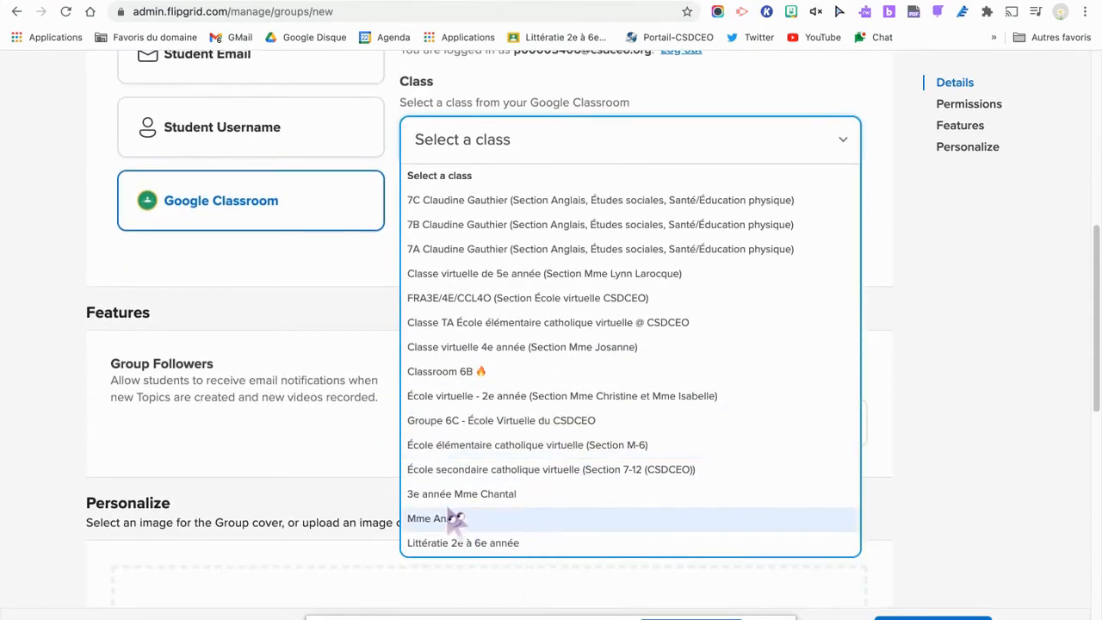
{"action": "left_click", "coordinate": [449, 561]}
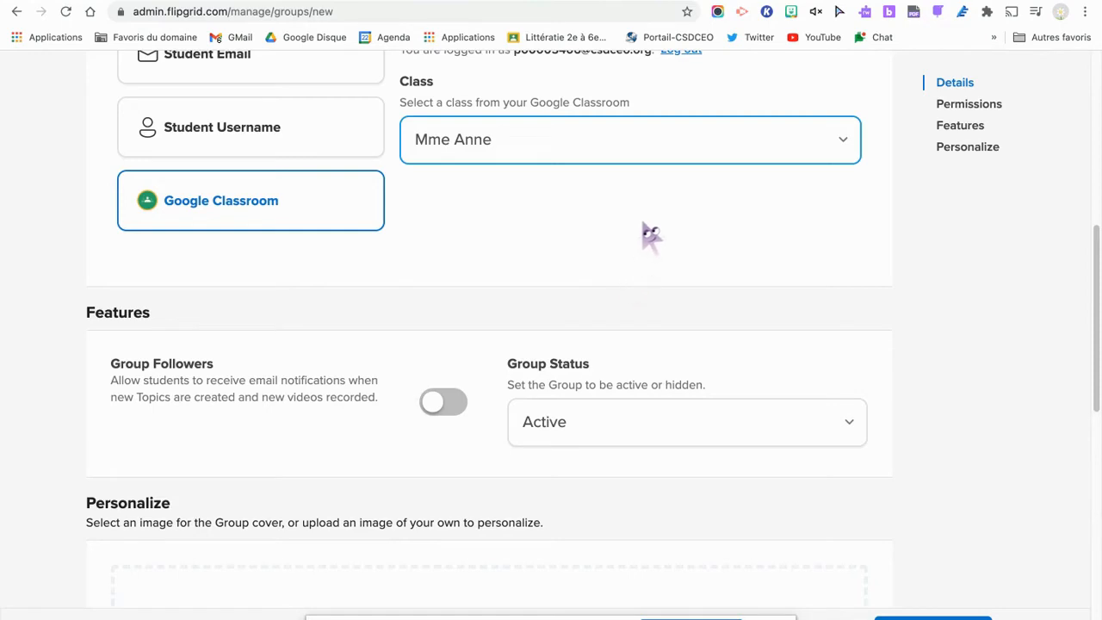
- Set the group status to Active in the group's features
{"action": "scroll", "coordinate": [546, 466], "scroll_direction": "down", "scroll_amount": 1}
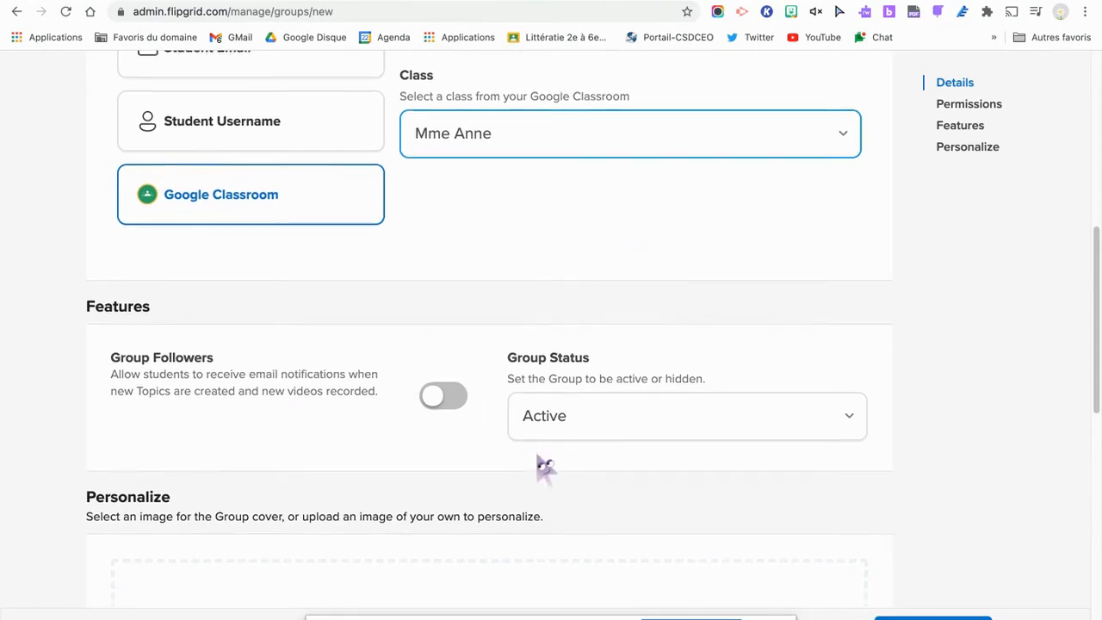
{"action": "scroll", "coordinate": [538, 457], "scroll_direction": "down", "scroll_amount": 1}
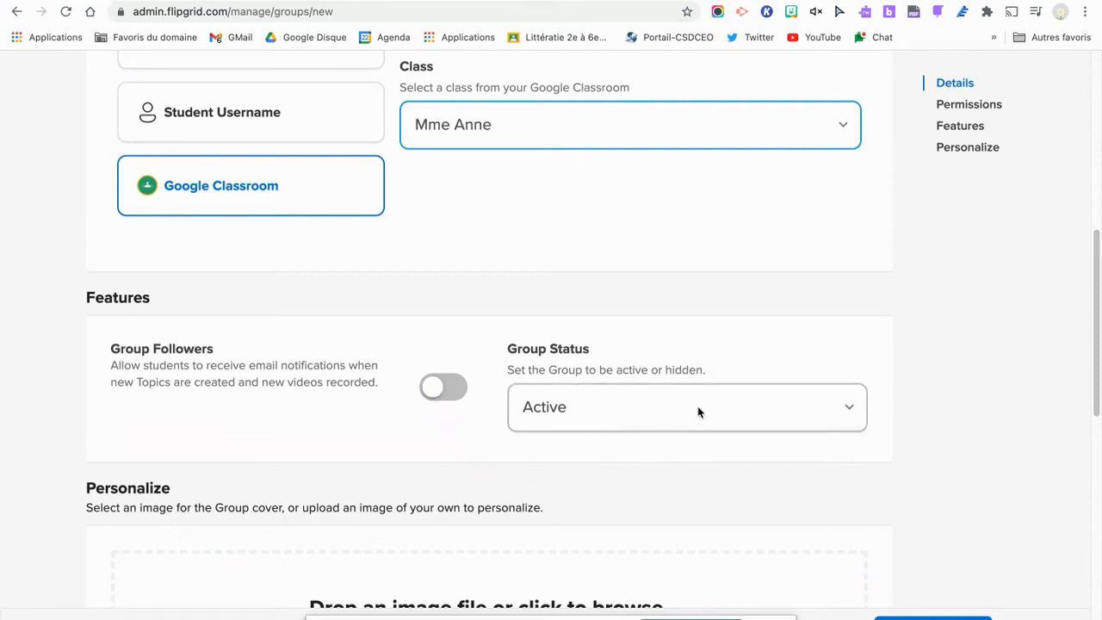
{"action": "left_click", "coordinate": [851, 411]}
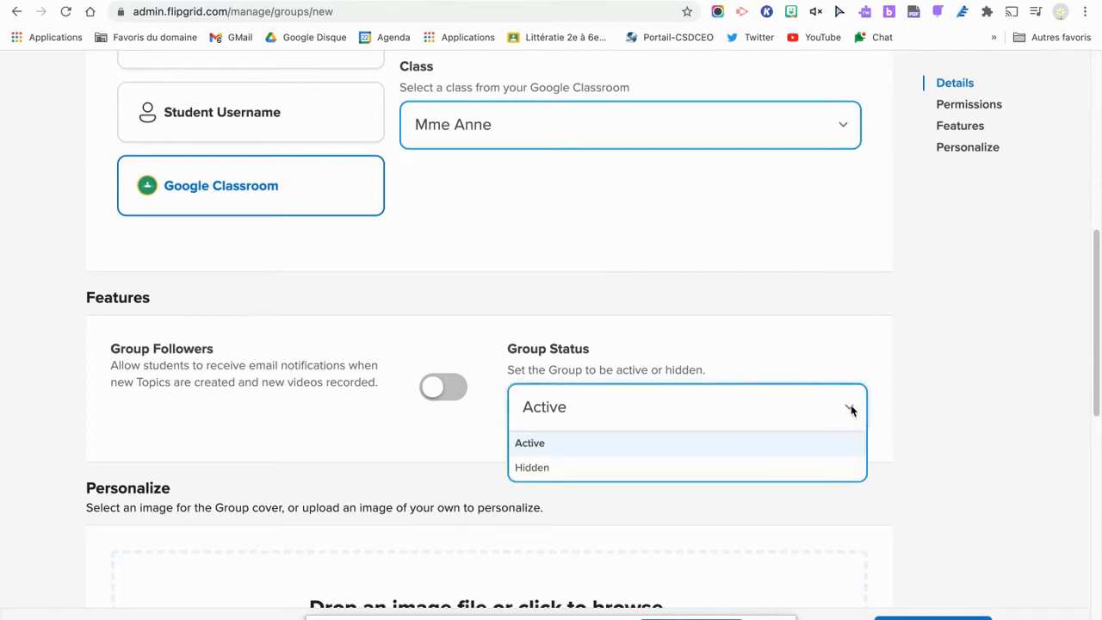
{"action": "left_click", "coordinate": [700, 447]}
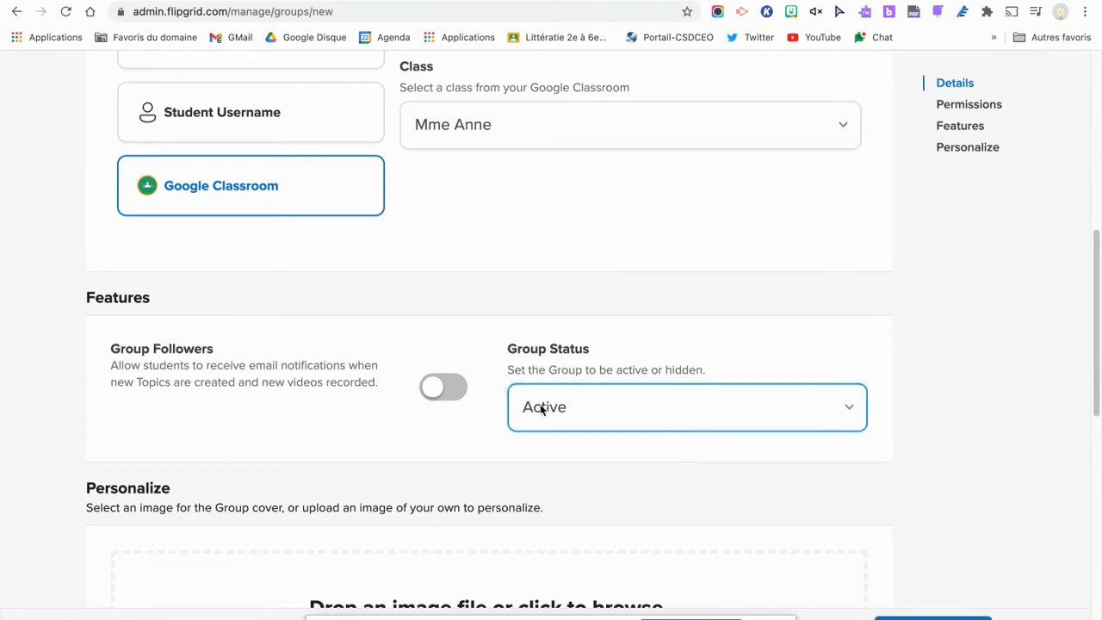
- Choose the featured image of colourful characters on a light blue background as the group cover
{"action": "scroll", "coordinate": [569, 472], "scroll_direction": "down", "scroll_amount": 5}
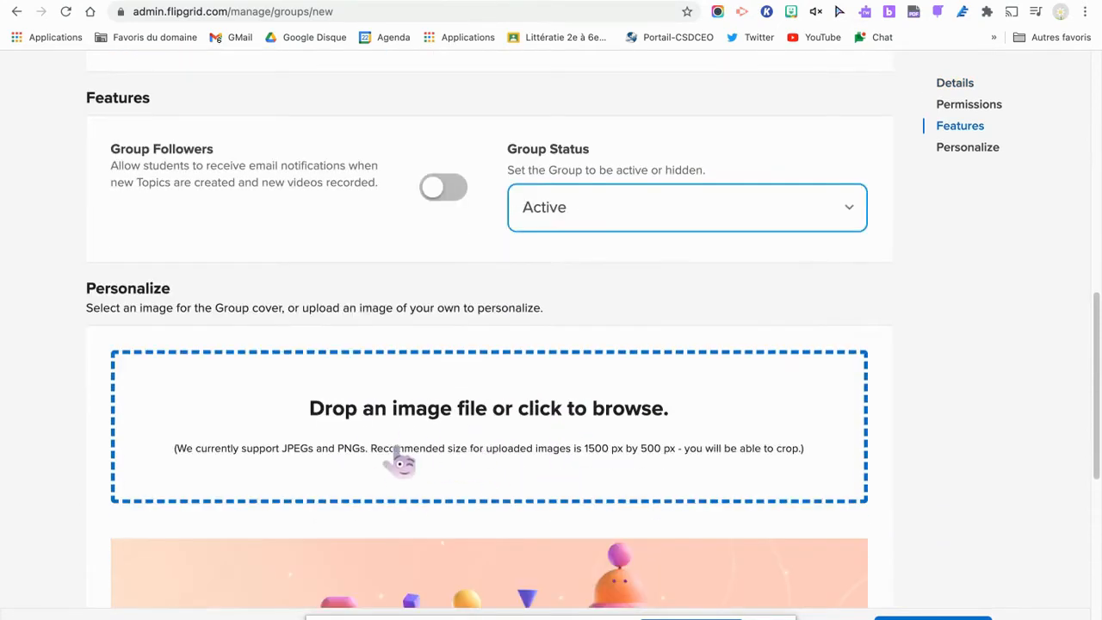
{"action": "scroll", "coordinate": [612, 462], "scroll_direction": "down", "scroll_amount": 6}
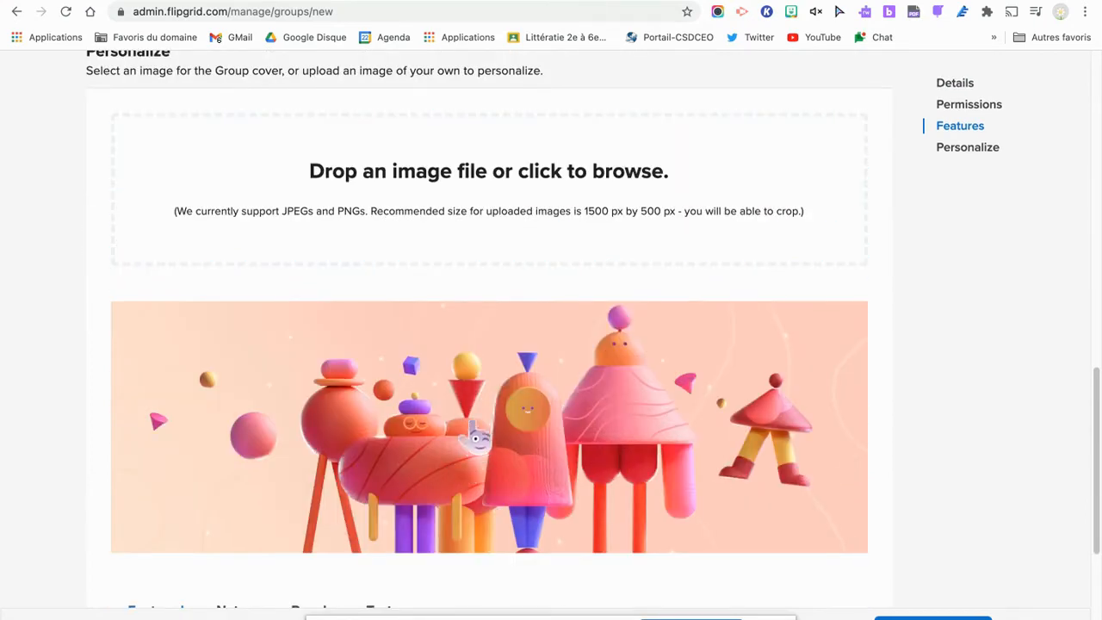
{"action": "scroll", "coordinate": [474, 413], "scroll_direction": "down", "scroll_amount": 5}
{"action": "left_click", "coordinate": [334, 461]}
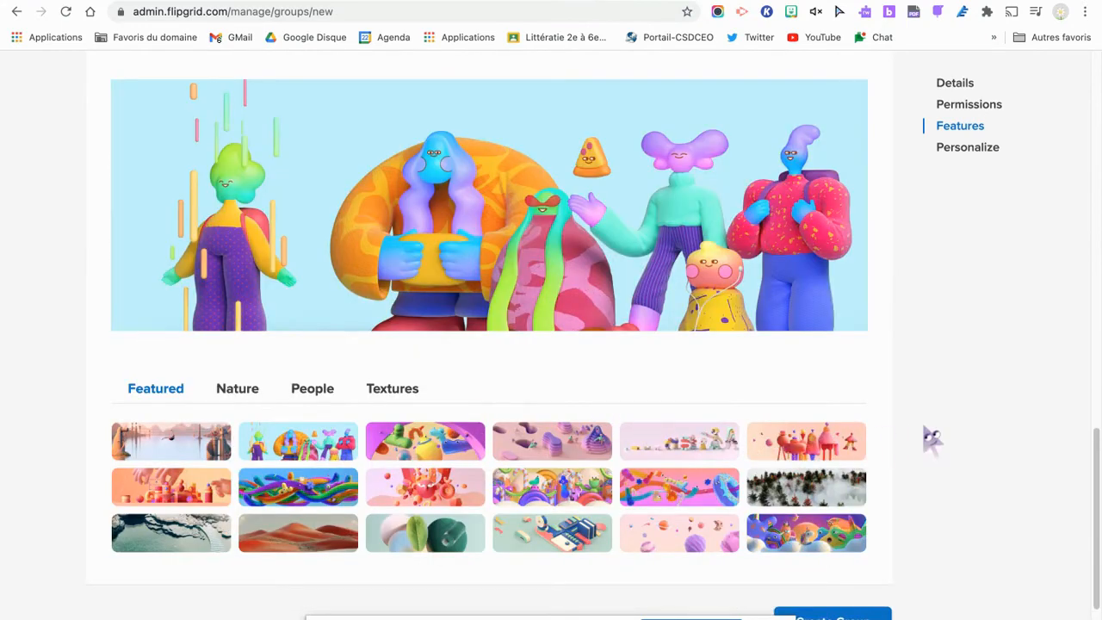
- Check the chosen cover image and create the group
{"action": "scroll", "coordinate": [933, 439], "scroll_direction": "up", "scroll_amount": 2}
{"action": "scroll", "coordinate": [933, 440], "scroll_direction": "down", "scroll_amount": 5}
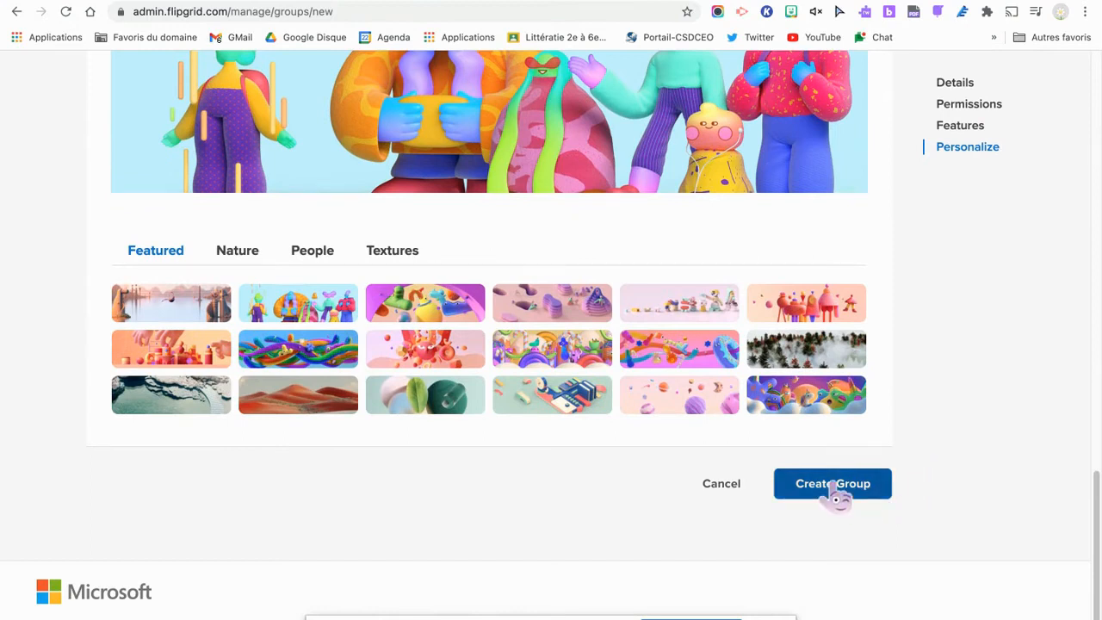
{"action": "scroll", "coordinate": [573, 443], "scroll_direction": "up", "scroll_amount": 7}
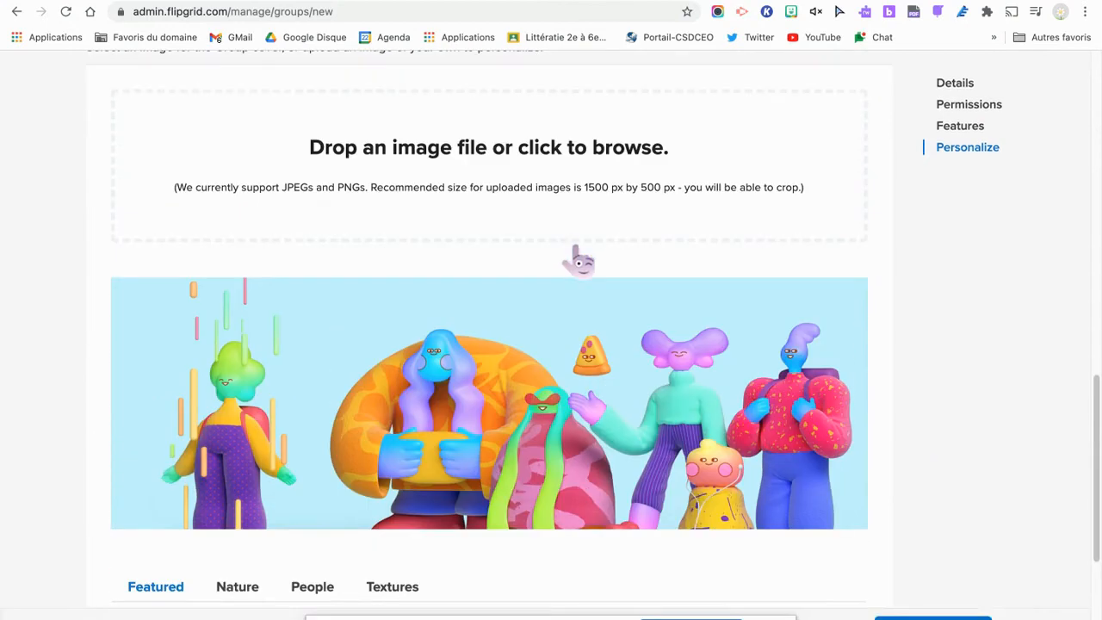
{"action": "scroll", "coordinate": [967, 507], "scroll_direction": "down", "scroll_amount": 2}
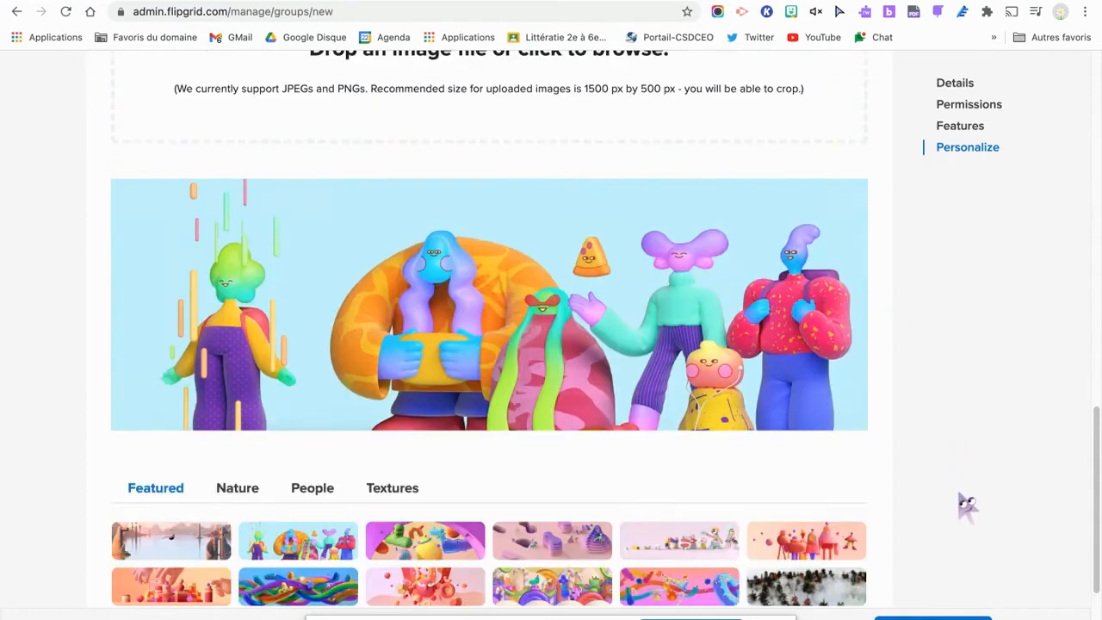
{"action": "scroll", "coordinate": [967, 506], "scroll_direction": "down", "scroll_amount": 5}
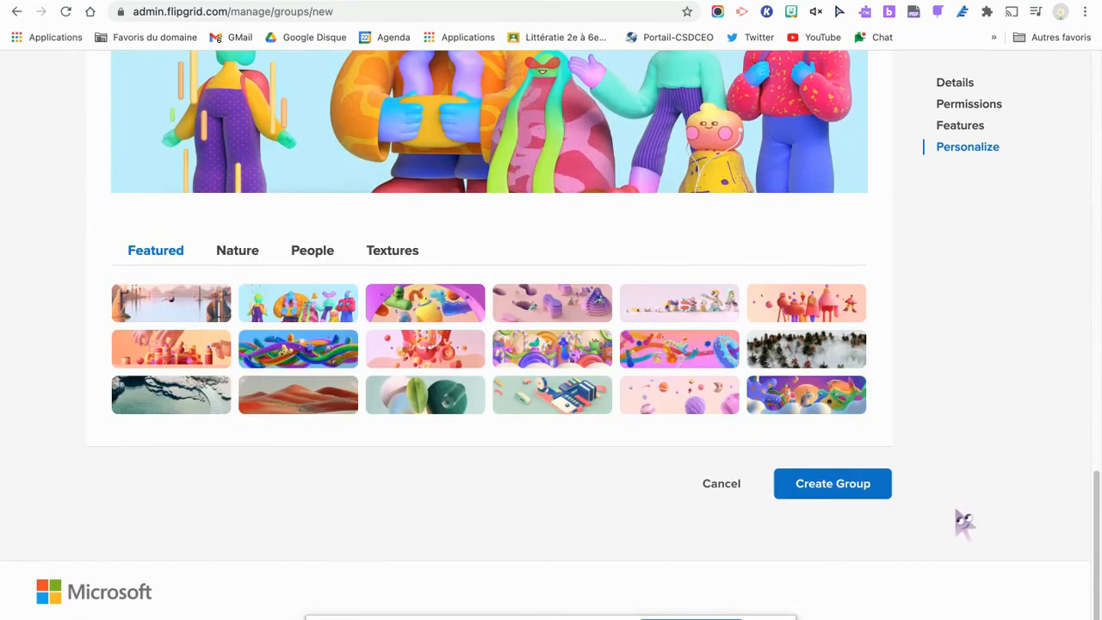
{"action": "left_click", "coordinate": [842, 495]}
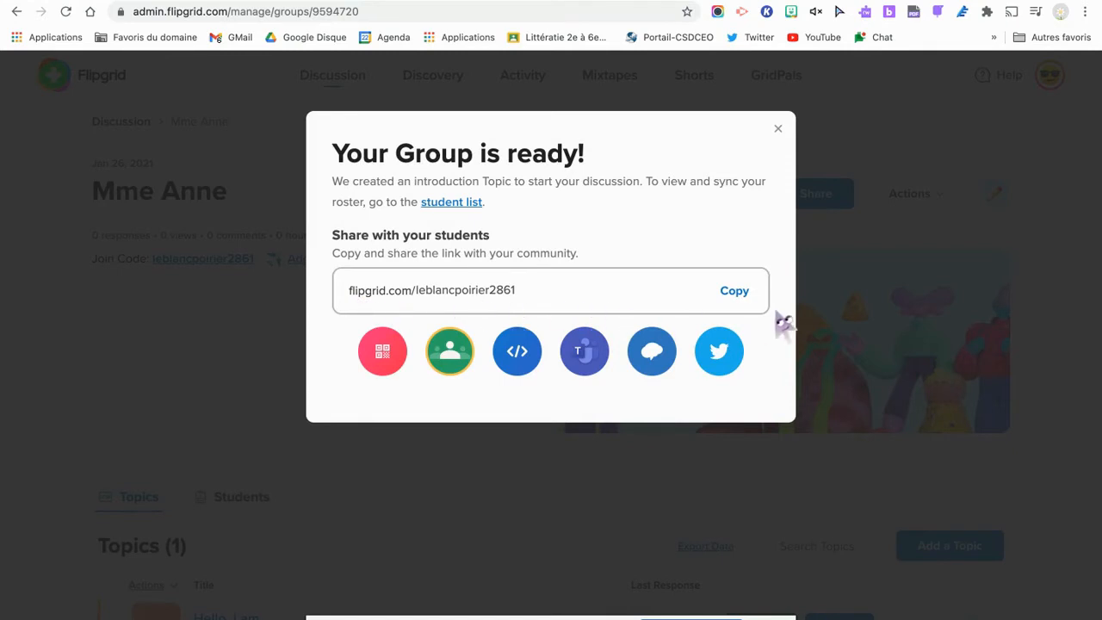
- Copy the new group's share link and close the sharing dialog
{"action": "left_click", "coordinate": [740, 295]}
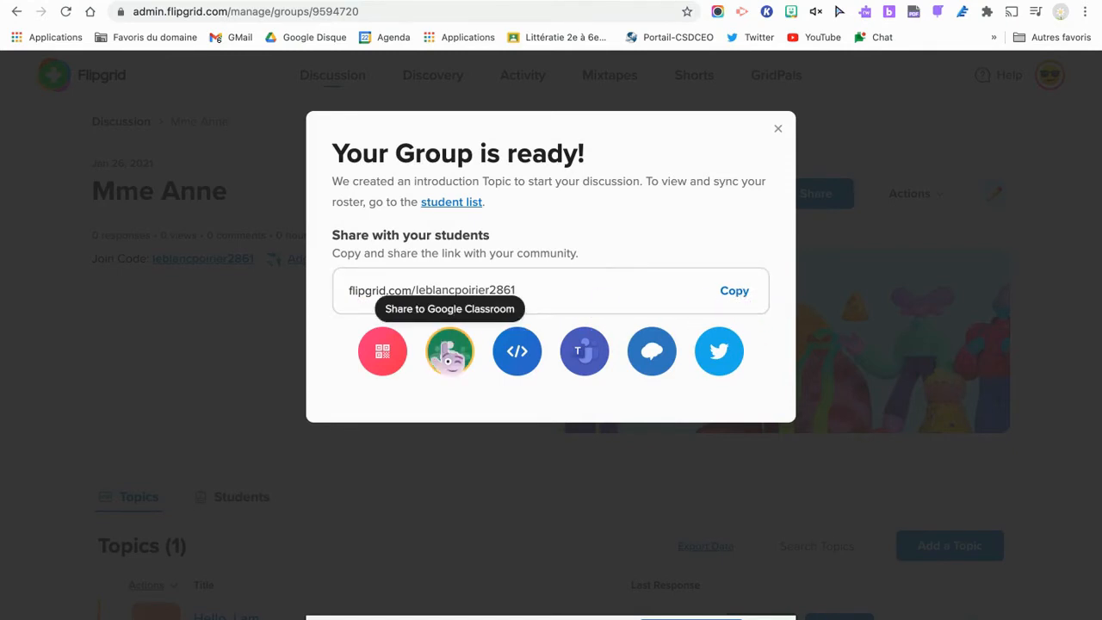
{"action": "left_click", "coordinate": [754, 292]}
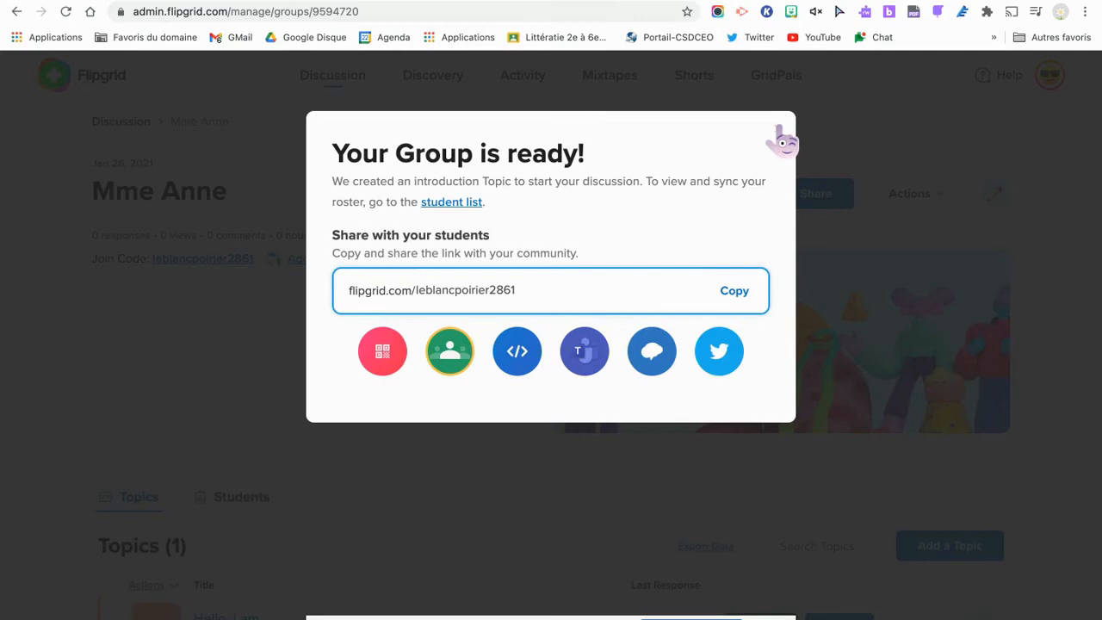
{"action": "left_click", "coordinate": [783, 140]}
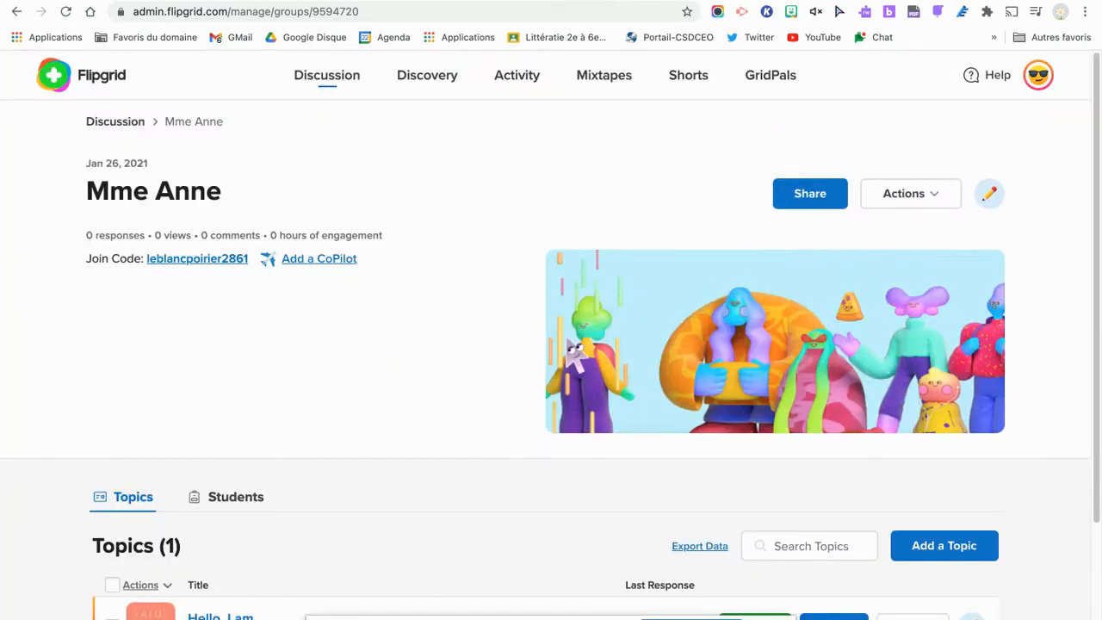
- Permanently delete the introductory topic "Hello, I am..." from the group
{"action": "scroll", "coordinate": [386, 388], "scroll_direction": "down", "scroll_amount": 3}
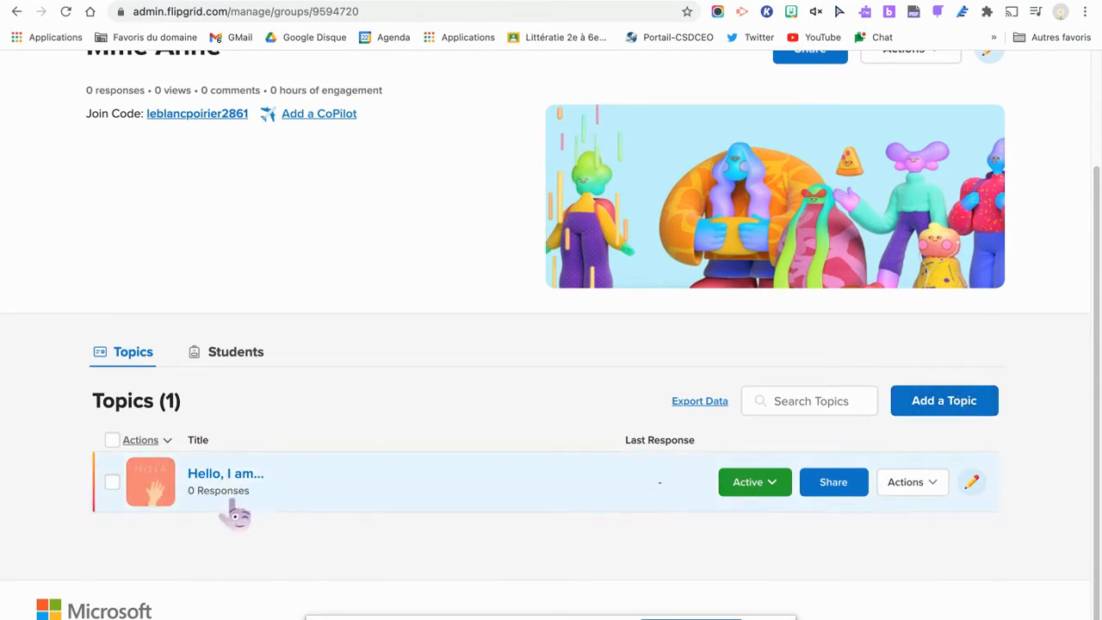
{"action": "left_click", "coordinate": [937, 484]}
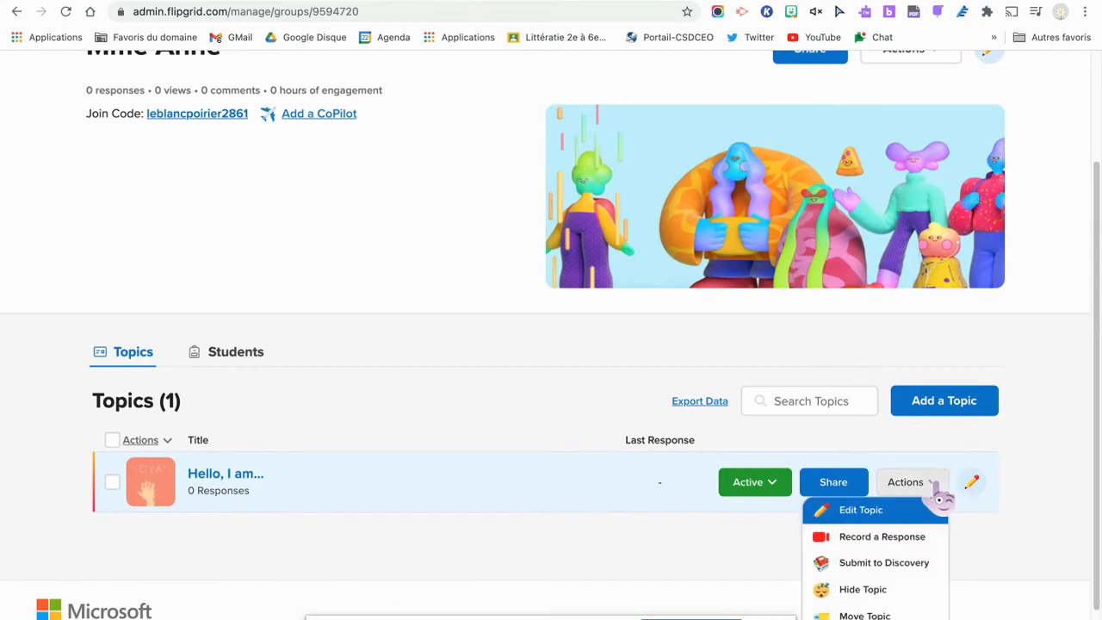
{"action": "scroll", "coordinate": [866, 589], "scroll_direction": "down", "scroll_amount": 1}
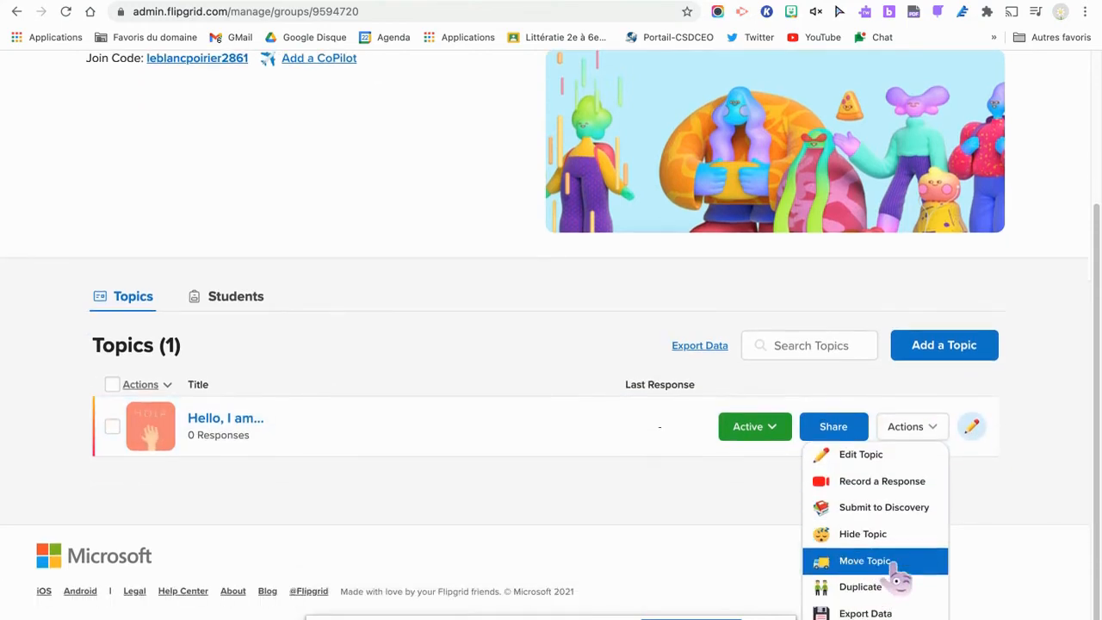
{"action": "left_click", "coordinate": [862, 619]}
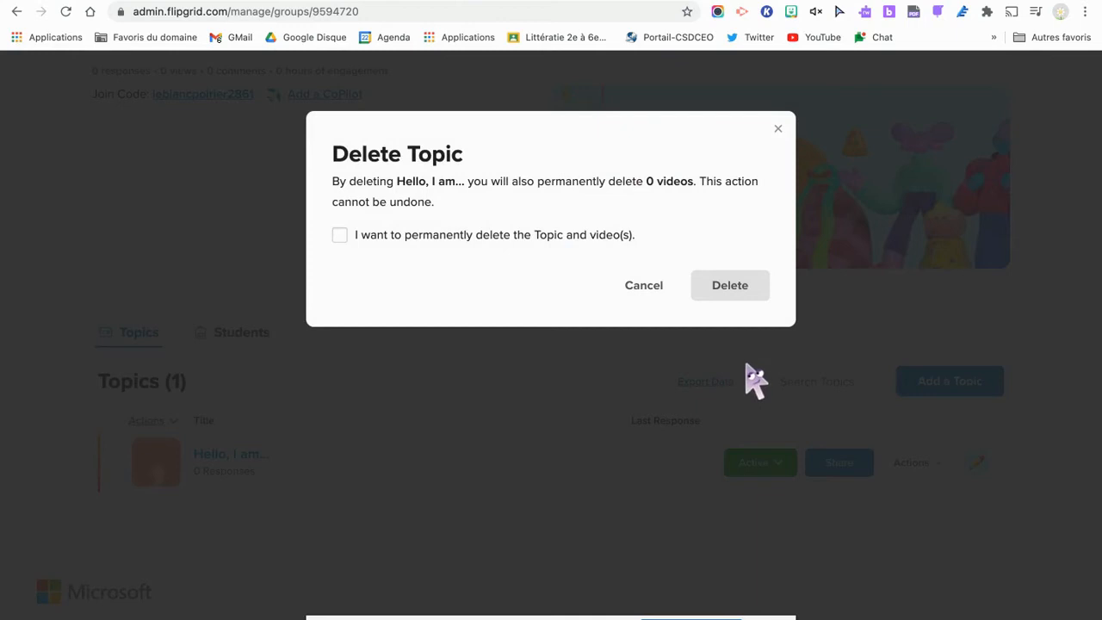
{"action": "left_click", "coordinate": [339, 235]}
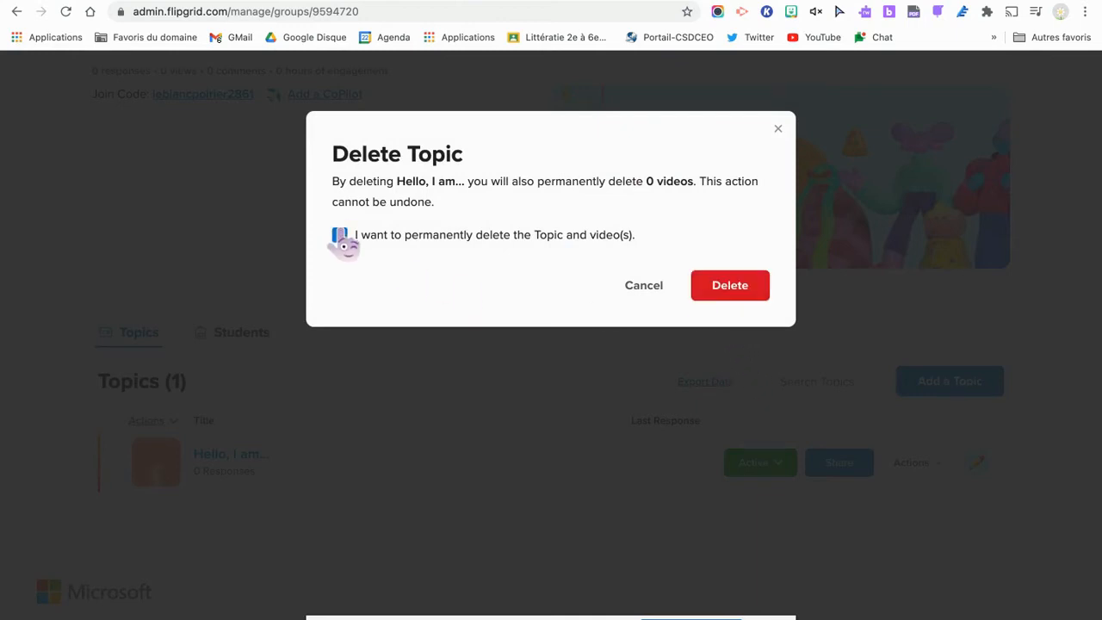
{"action": "left_click", "coordinate": [758, 294]}
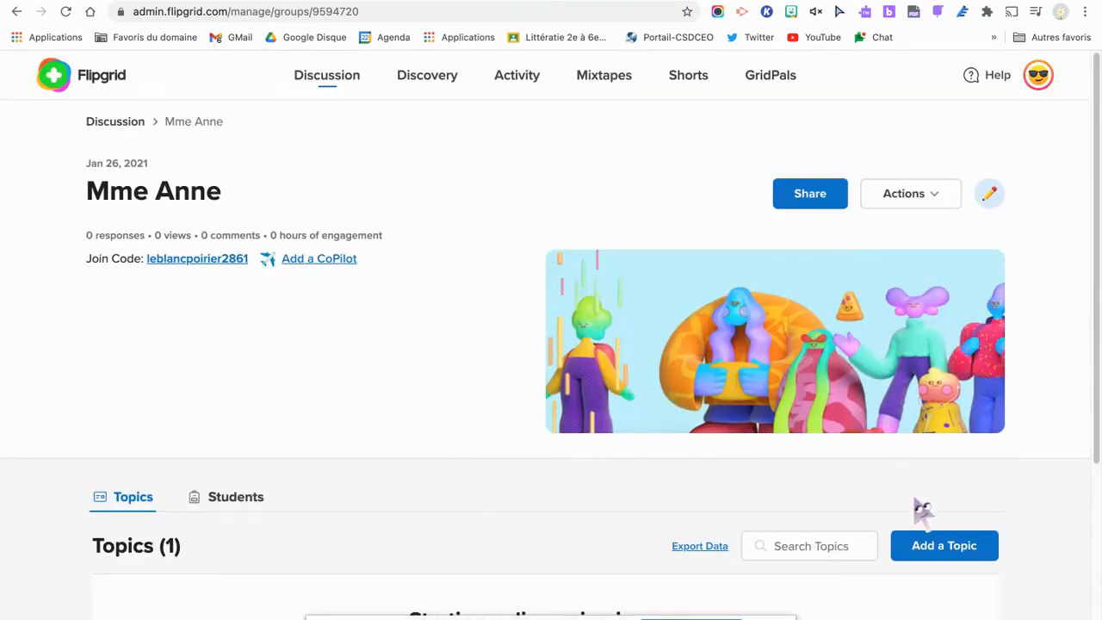
- Start a topic titled "Quels sont les effets des forces?" with the prompt "Partage ta réponse à l'aide d'un dessin, d'un collage ou de photos."
{"action": "left_click", "coordinate": [929, 558]}
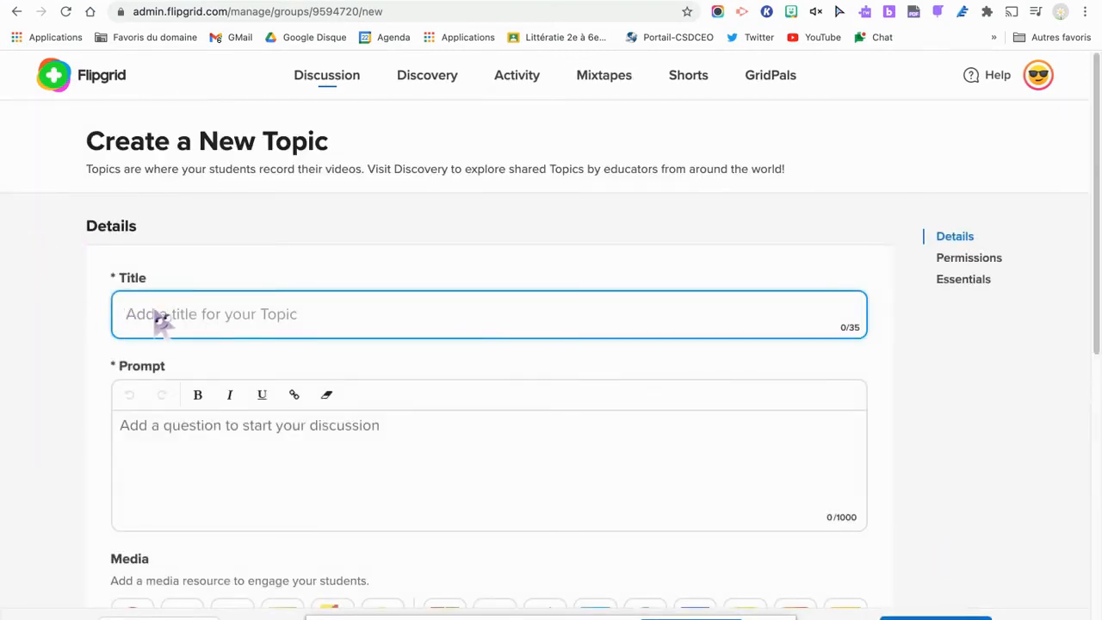
{"action": "type", "text": "Quels sont les effets des forces"}
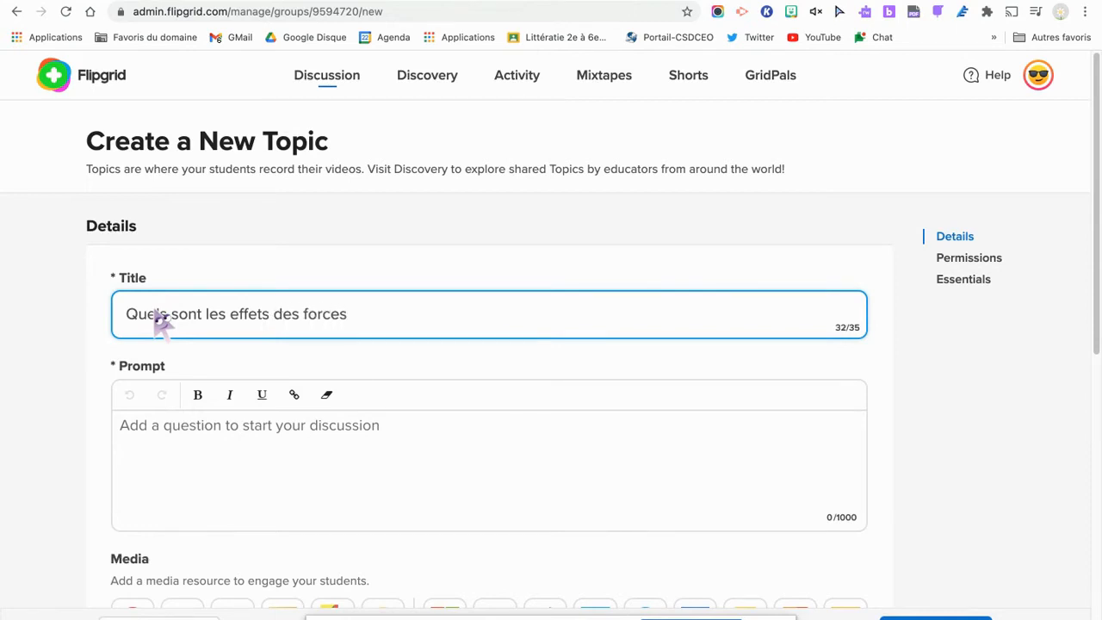
{"action": "left_click", "coordinate": [219, 443]}
{"action": "type", "text": "P"}
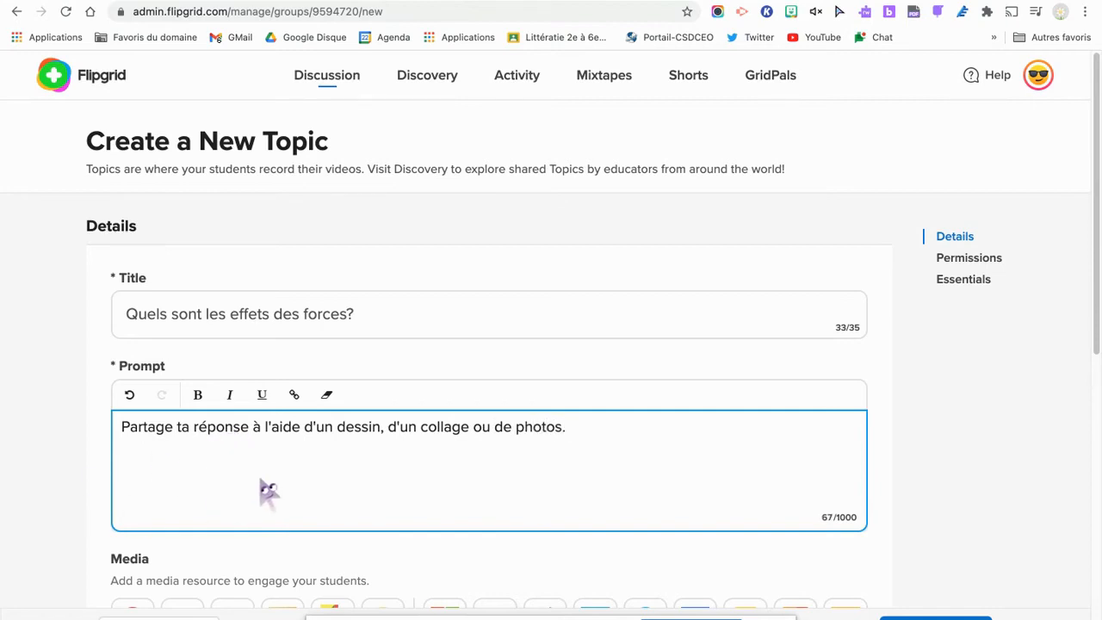
- Review the topic's media and permission settings and turn on Topic Moderation
{"action": "scroll", "coordinate": [266, 492], "scroll_direction": "down", "scroll_amount": 2}
{"action": "scroll", "coordinate": [261, 484], "scroll_direction": "down", "scroll_amount": 1}
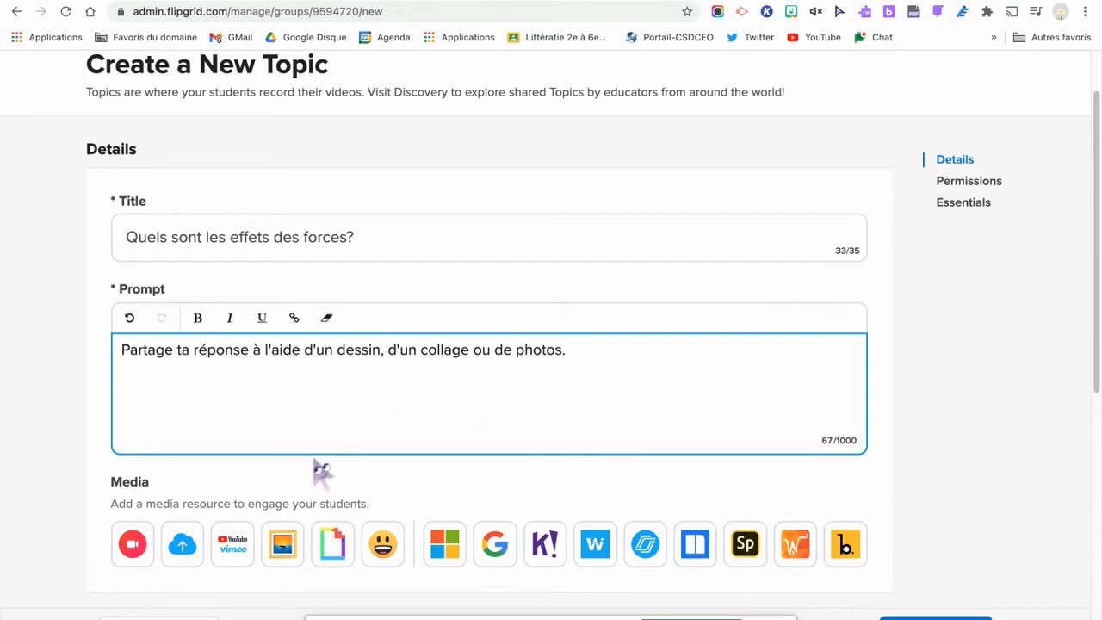
{"action": "scroll", "coordinate": [312, 506], "scroll_direction": "down", "scroll_amount": 1}
{"action": "scroll", "coordinate": [317, 514], "scroll_direction": "down", "scroll_amount": 3}
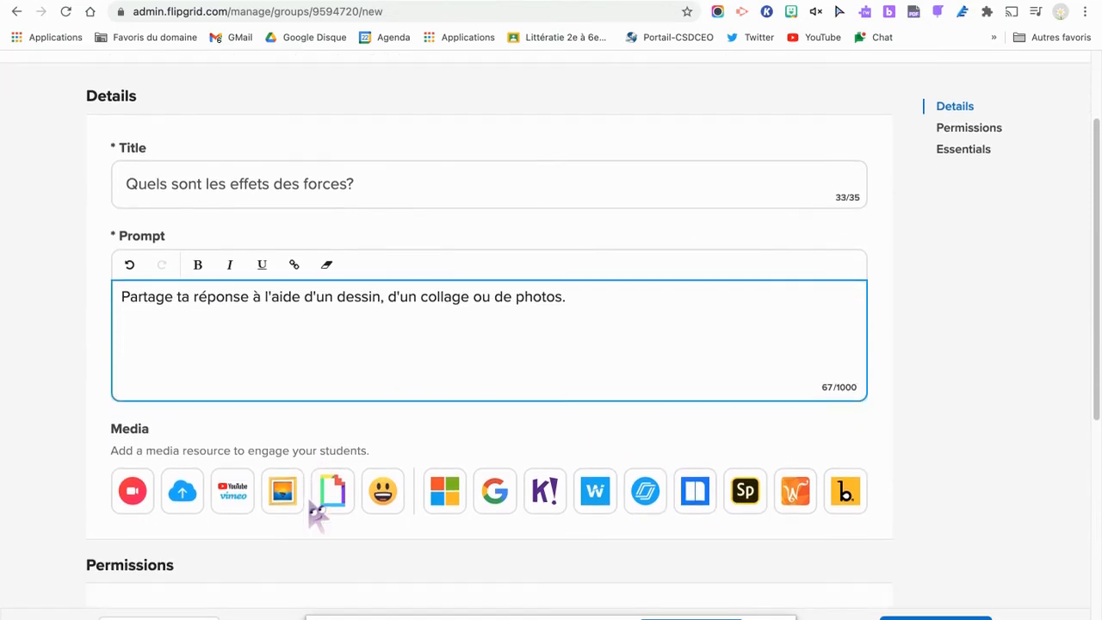
{"action": "scroll", "coordinate": [314, 508], "scroll_direction": "down", "scroll_amount": 6}
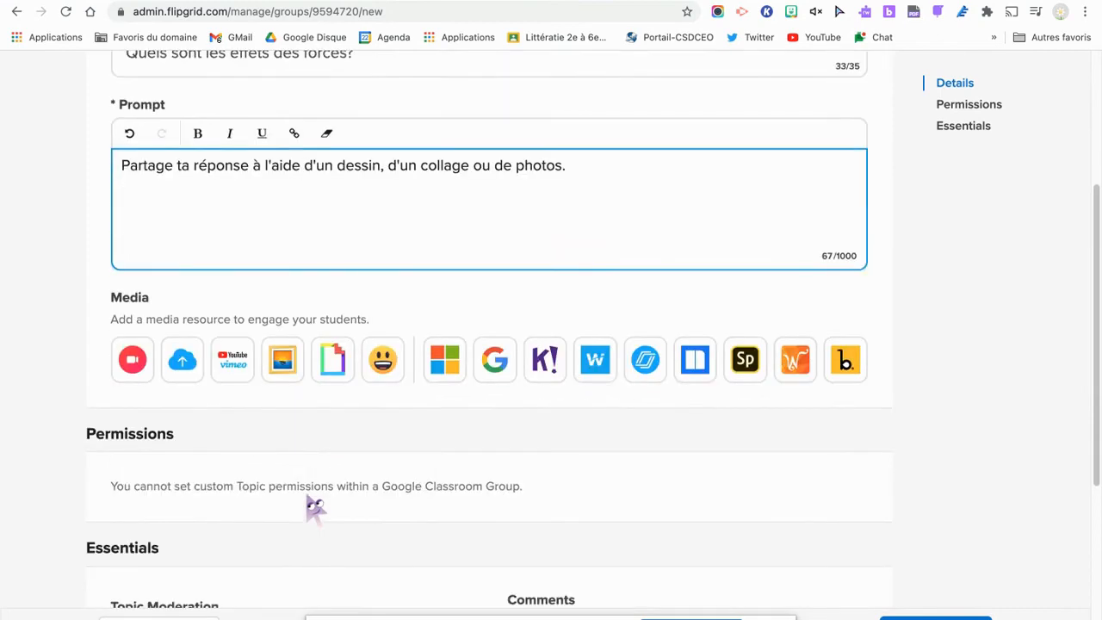
{"action": "scroll", "coordinate": [315, 508], "scroll_direction": "down", "scroll_amount": 3}
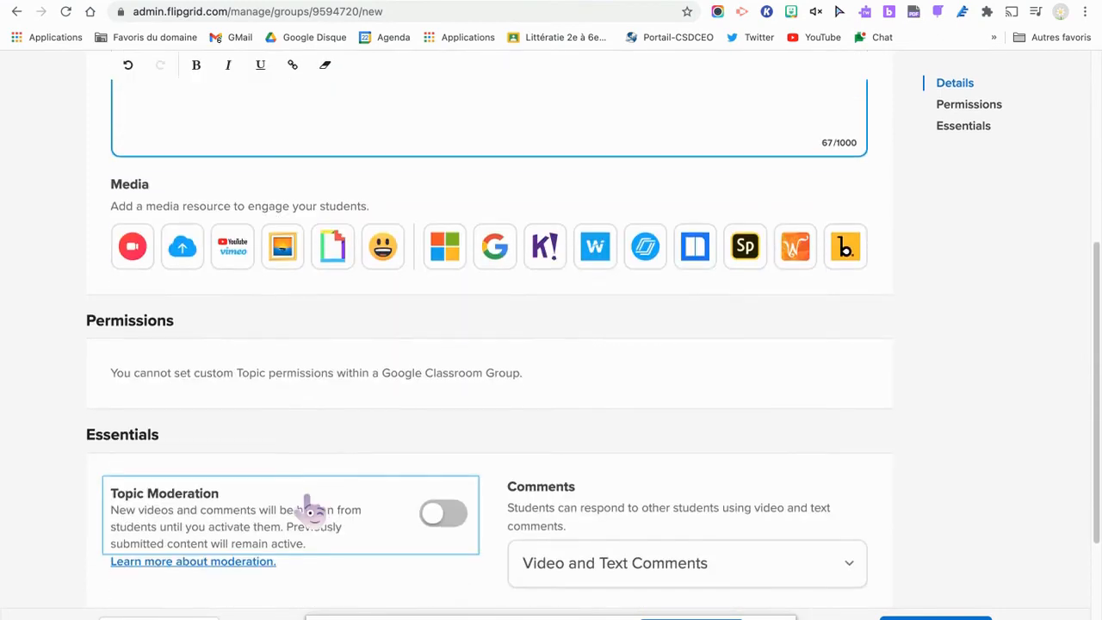
{"action": "scroll", "coordinate": [332, 533], "scroll_direction": "down", "scroll_amount": 1}
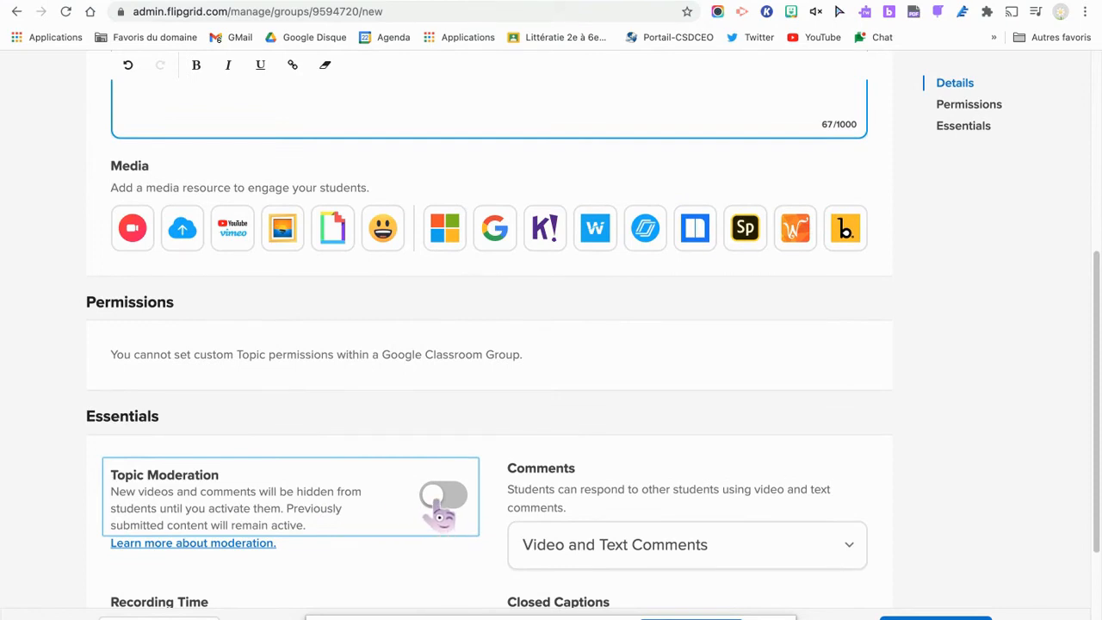
{"action": "left_click", "coordinate": [433, 503]}
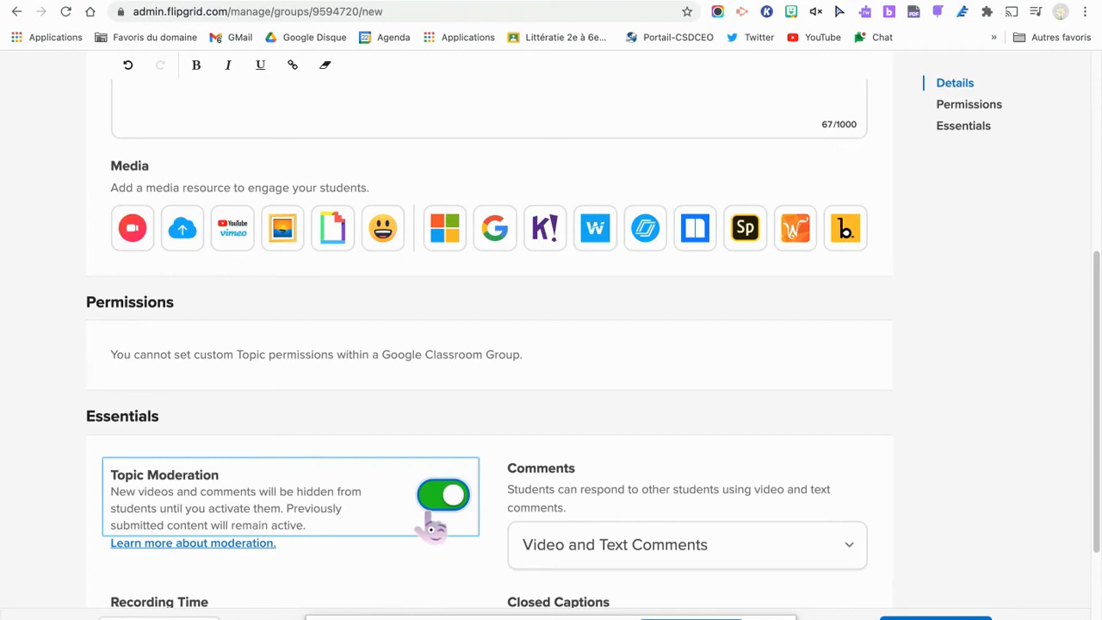
- Set the topic's recording time to 2 minutes
{"action": "scroll", "coordinate": [435, 527], "scroll_direction": "down", "scroll_amount": 2}
{"action": "scroll", "coordinate": [435, 526], "scroll_direction": "down", "scroll_amount": 3}
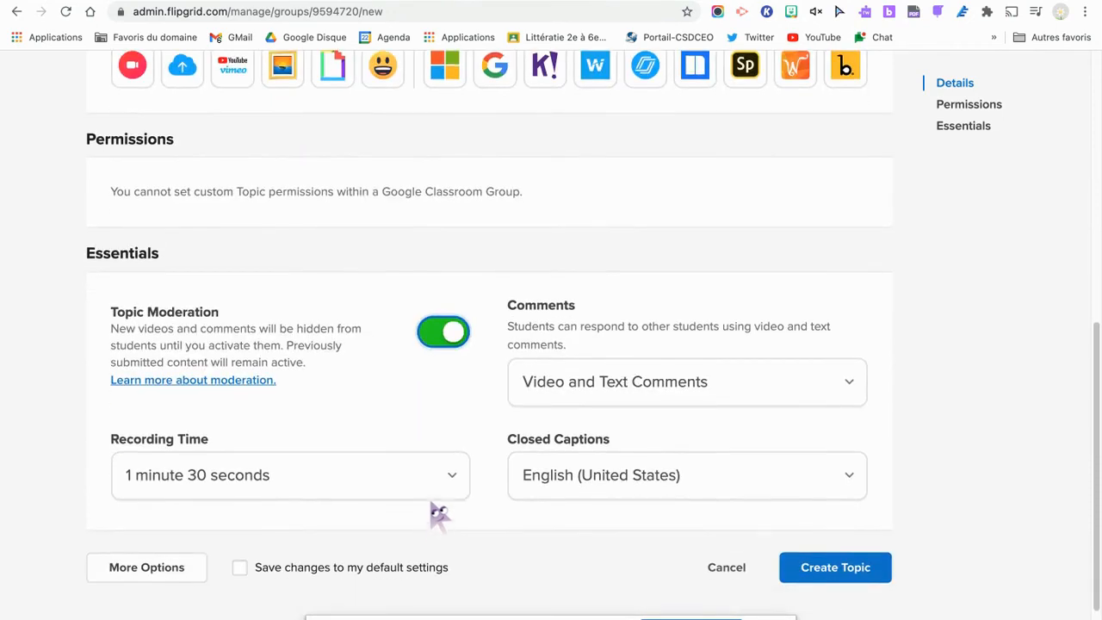
{"action": "left_click", "coordinate": [451, 475]}
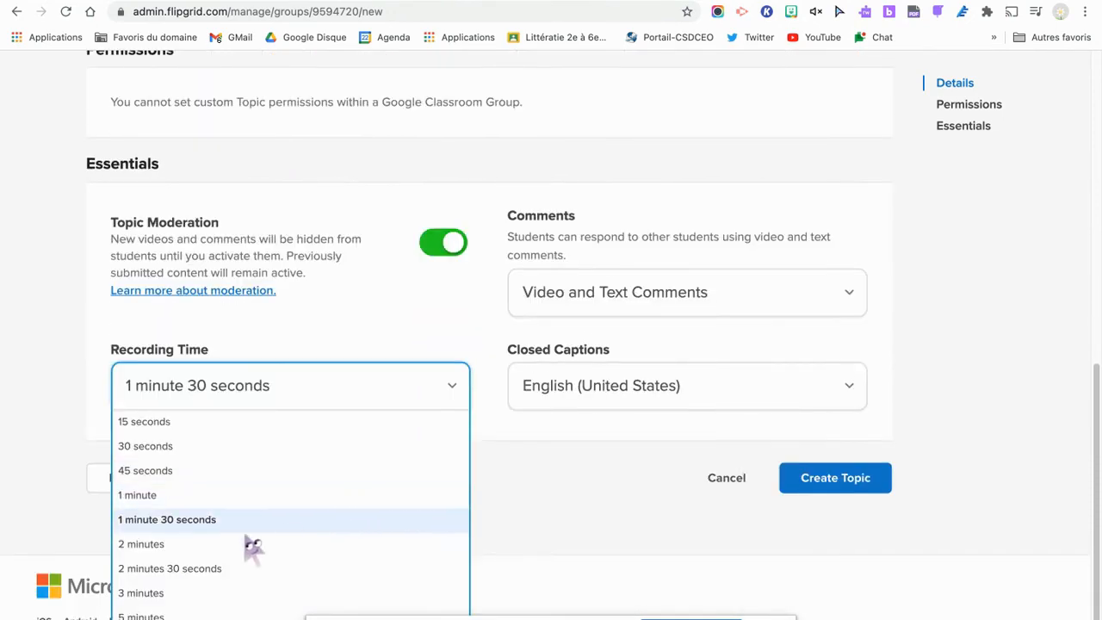
{"action": "left_click", "coordinate": [187, 546]}
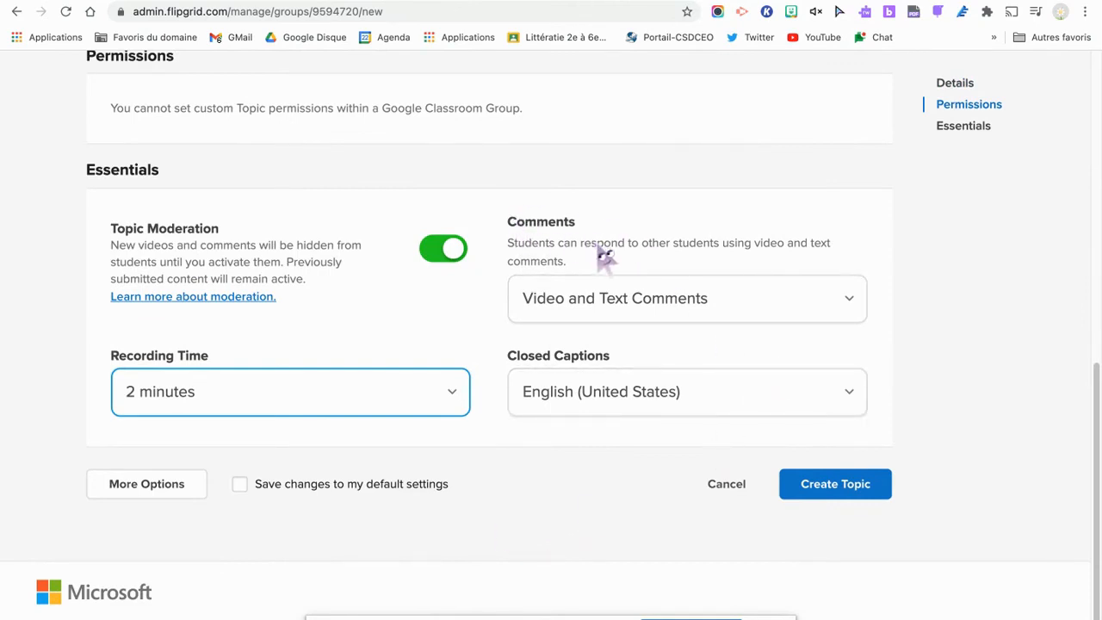
- Choose Video and Text Comments for the topic and set its closed captions to French (France)
{"action": "left_click", "coordinate": [851, 301]}
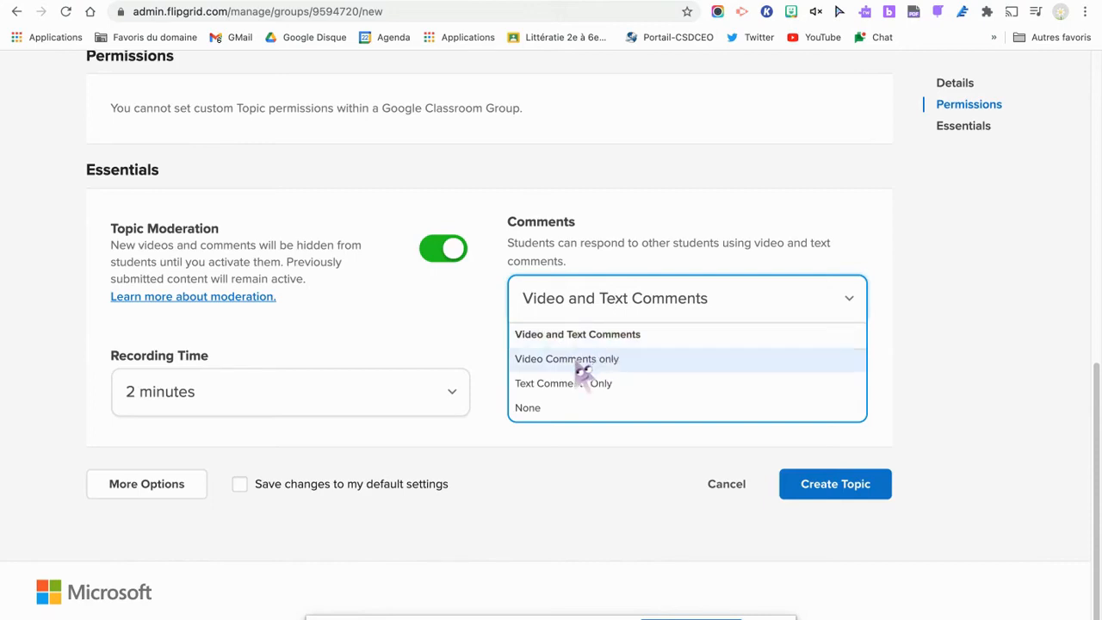
{"action": "left_click", "coordinate": [619, 340]}
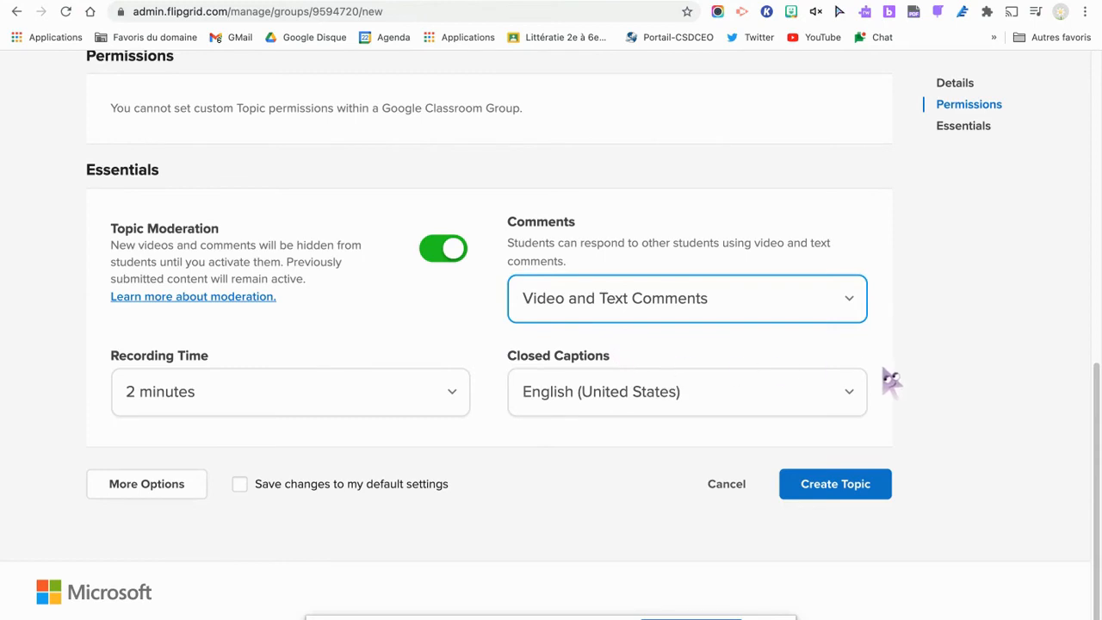
{"action": "left_click", "coordinate": [851, 393]}
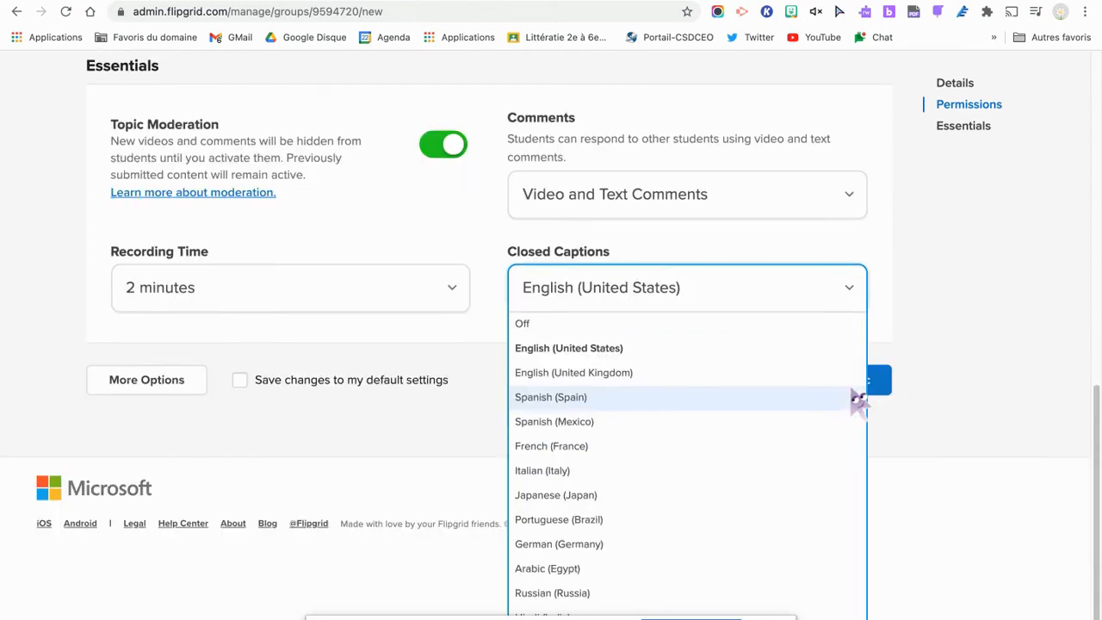
{"action": "left_click", "coordinate": [603, 449]}
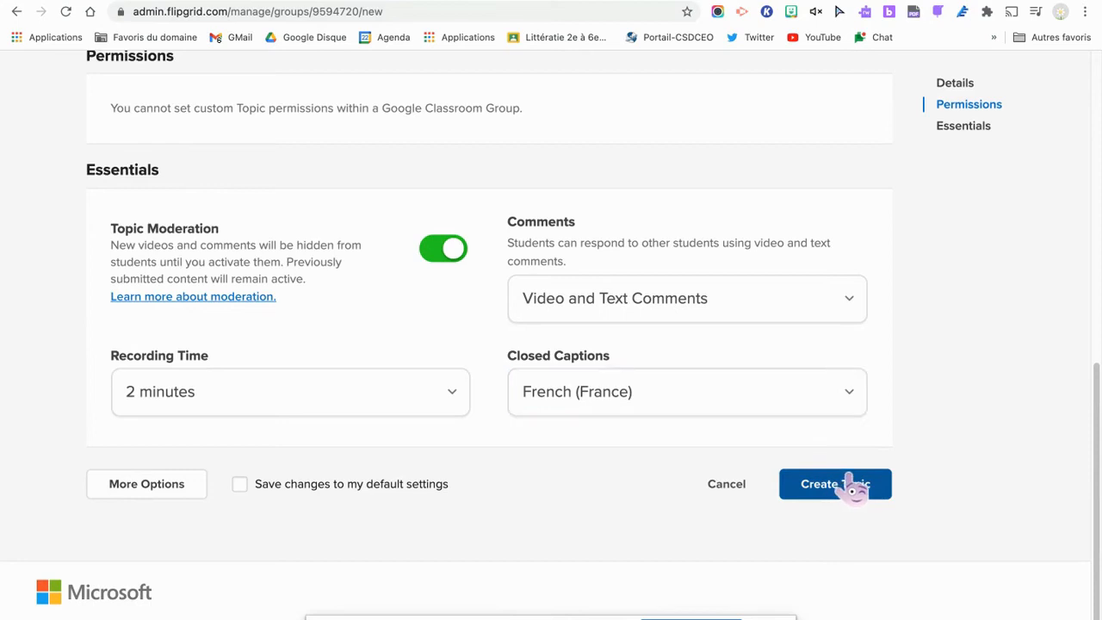
- Create the topic and copy its share link from the sharing dialog
{"action": "left_click", "coordinate": [849, 487]}
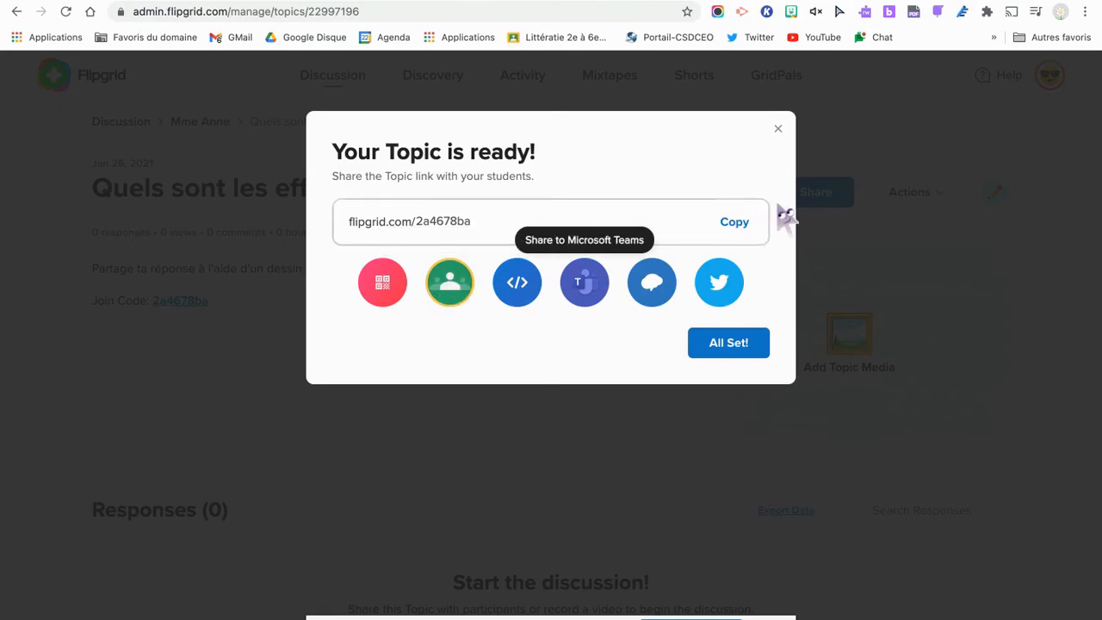
{"action": "left_click", "coordinate": [736, 224]}
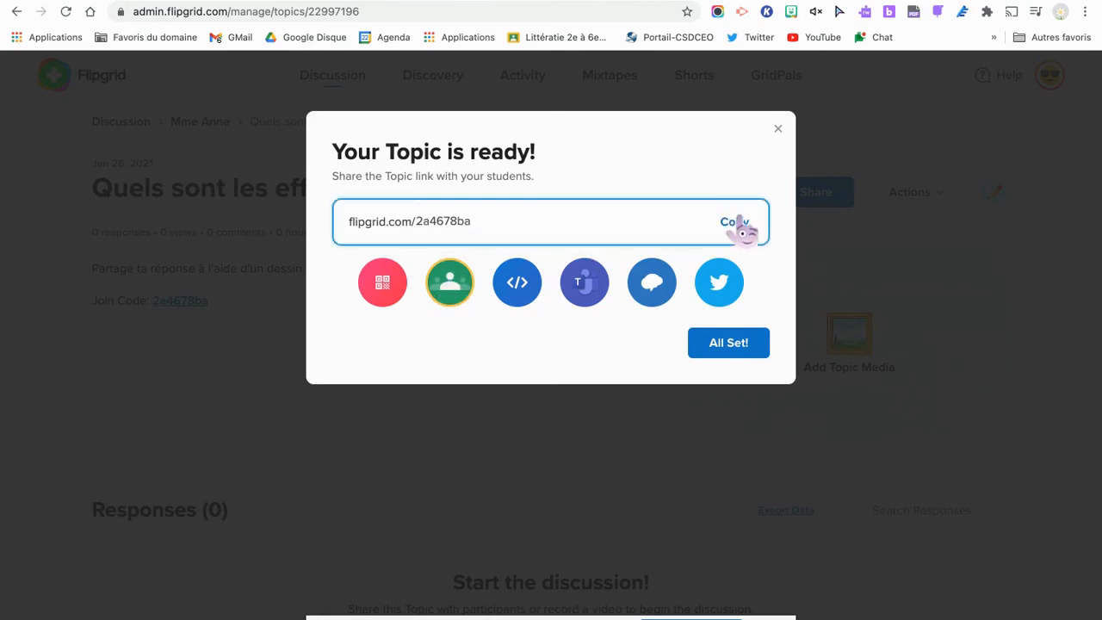
{"action": "left_click", "coordinate": [779, 131]}
- Open the copied topic link in a new browser tab and join with the teacher's school Google account
{"action": "key", "text": "super+t"}
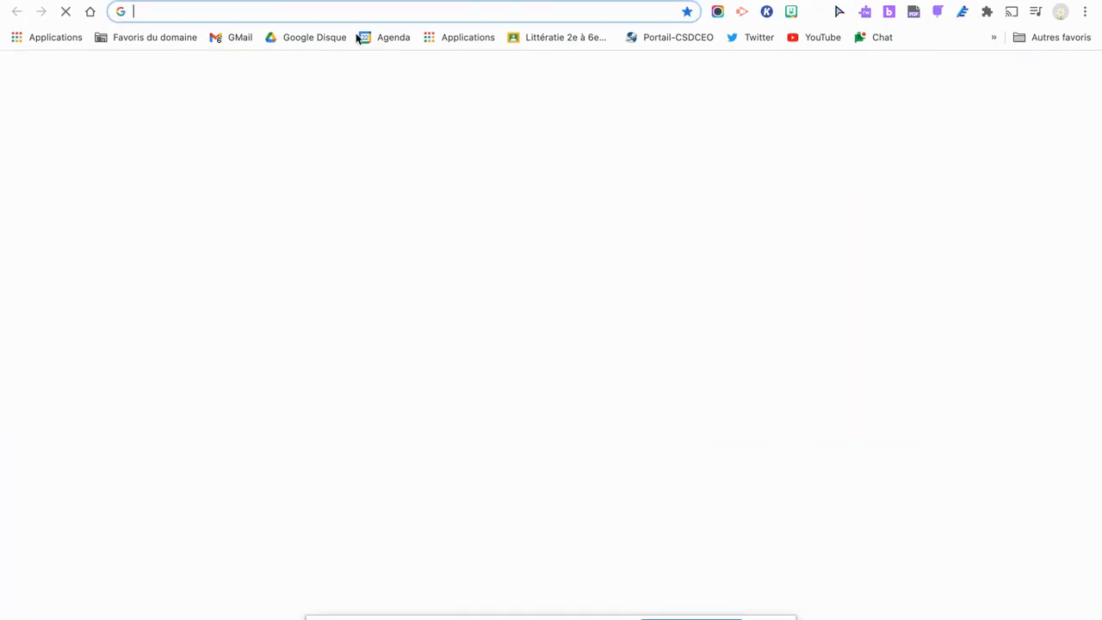
{"action": "right_click", "coordinate": [315, 10]}
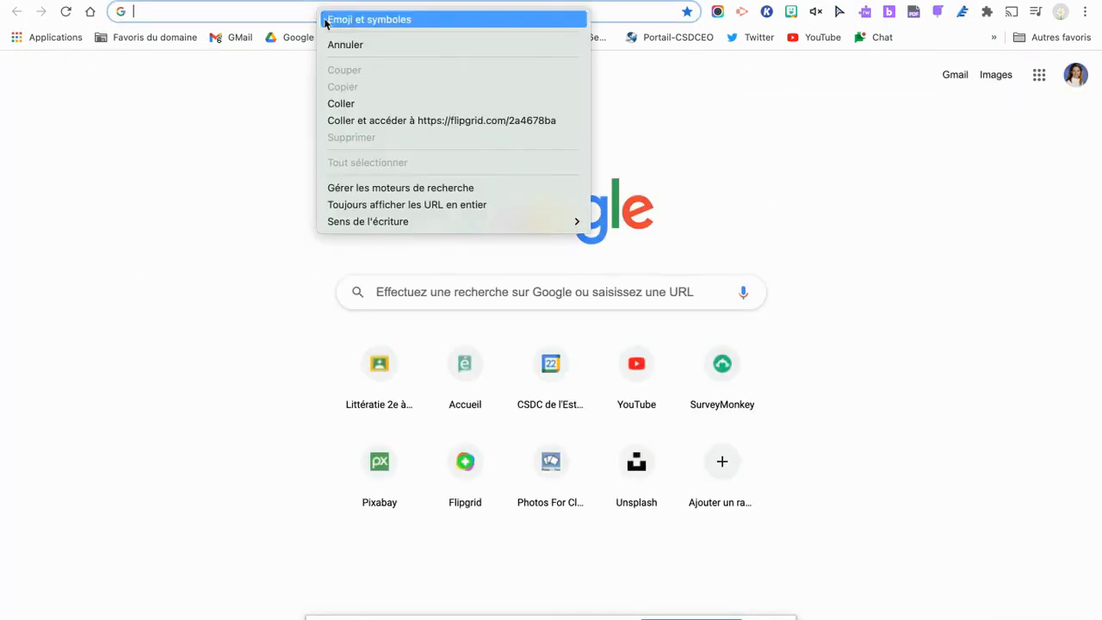
{"action": "left_click", "coordinate": [408, 103]}
{"action": "key", "text": "Return"}
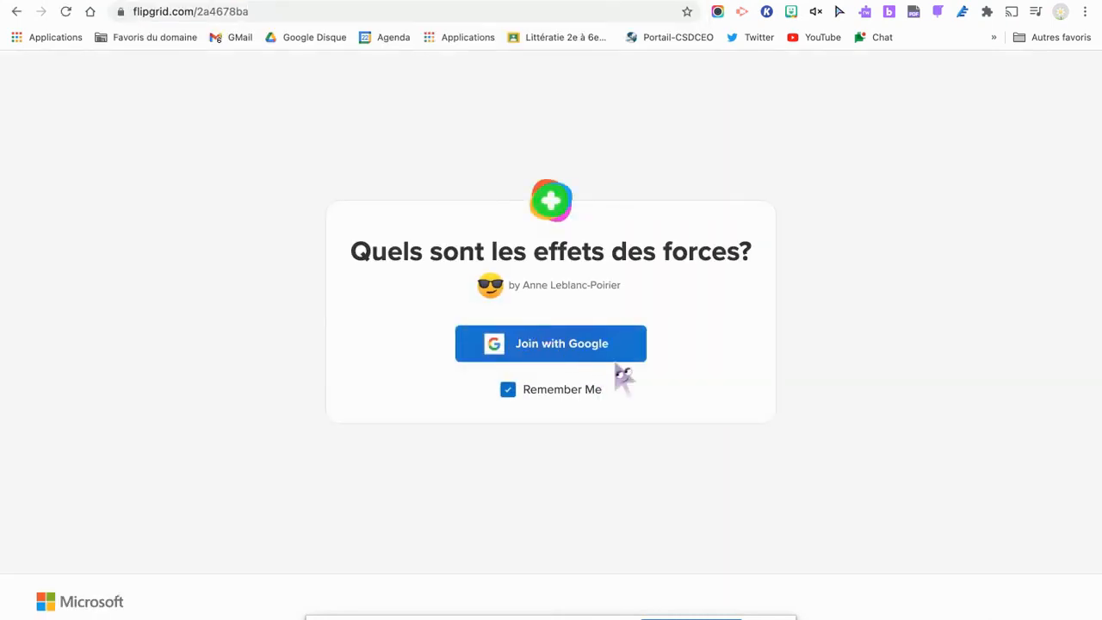
{"action": "left_click", "coordinate": [585, 351]}
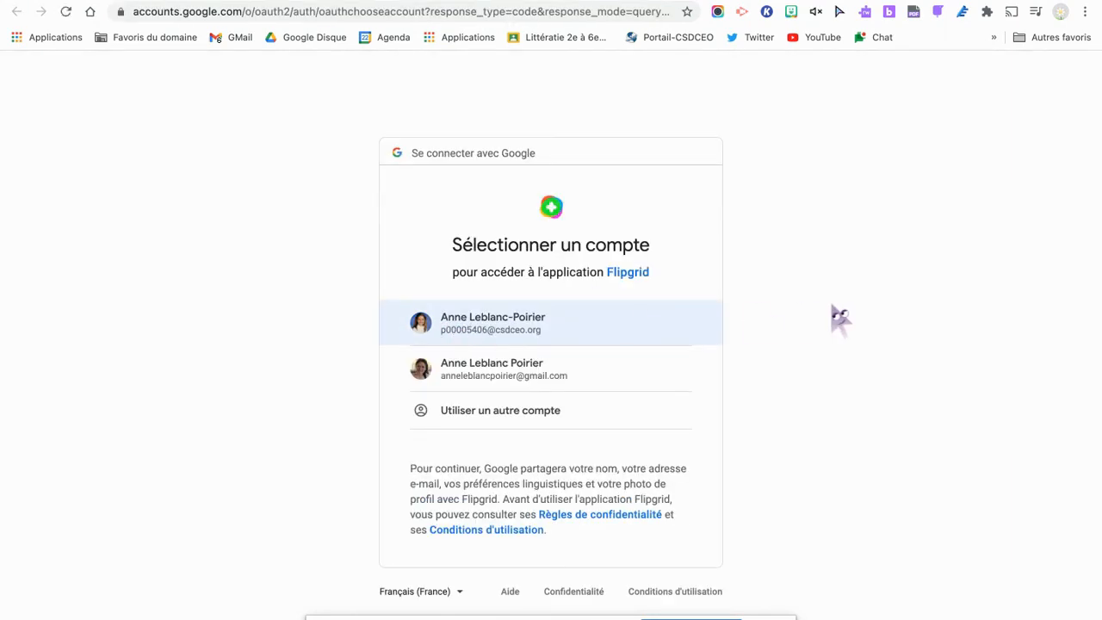
{"action": "left_click", "coordinate": [481, 327]}
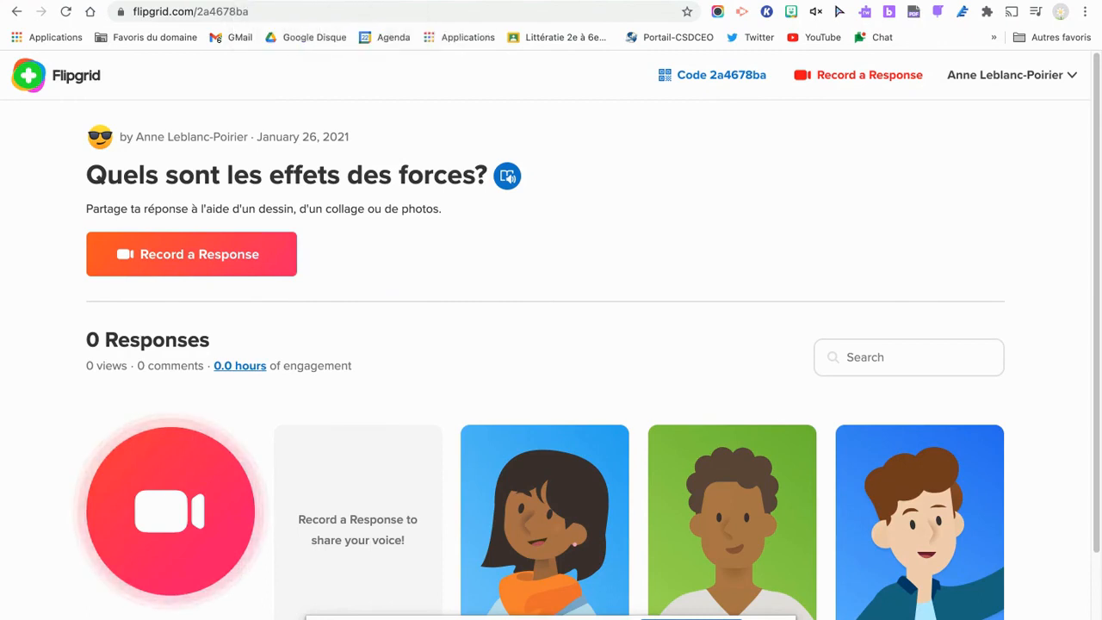
- Switch to the existing topic "Pourquoi les objets bougent-ils?" and look through its list of student responses
{"action": "left_click", "coordinate": [332, 1]}
{"action": "scroll", "coordinate": [546, 258], "scroll_direction": "up", "scroll_amount": 4}
{"action": "scroll", "coordinate": [547, 258], "scroll_direction": "up", "scroll_amount": 2}
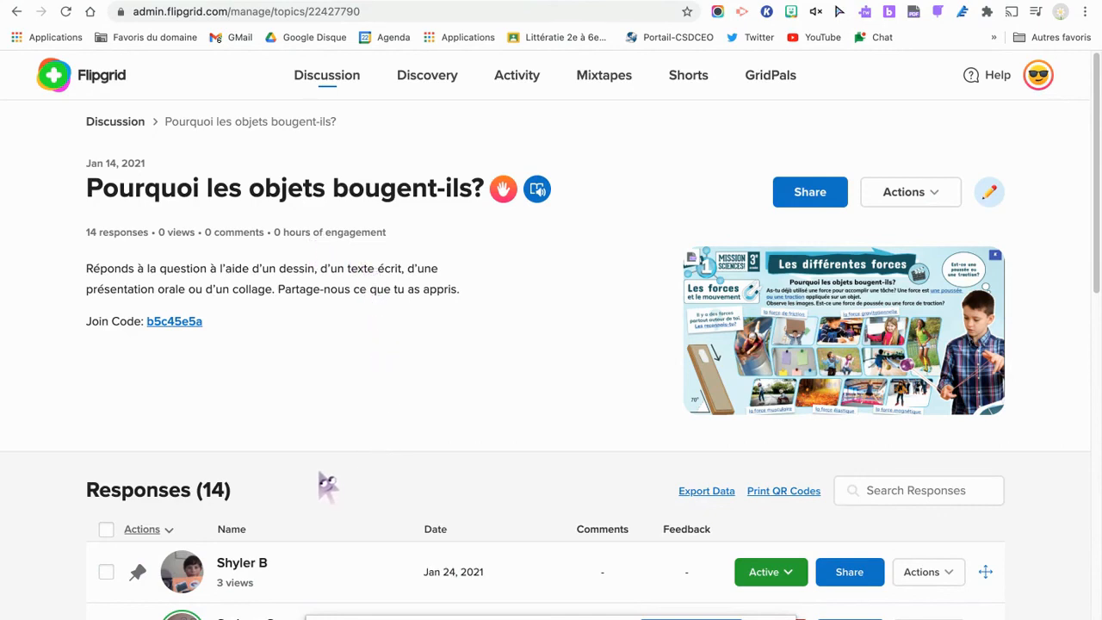
{"action": "scroll", "coordinate": [327, 485], "scroll_direction": "down", "scroll_amount": 1}
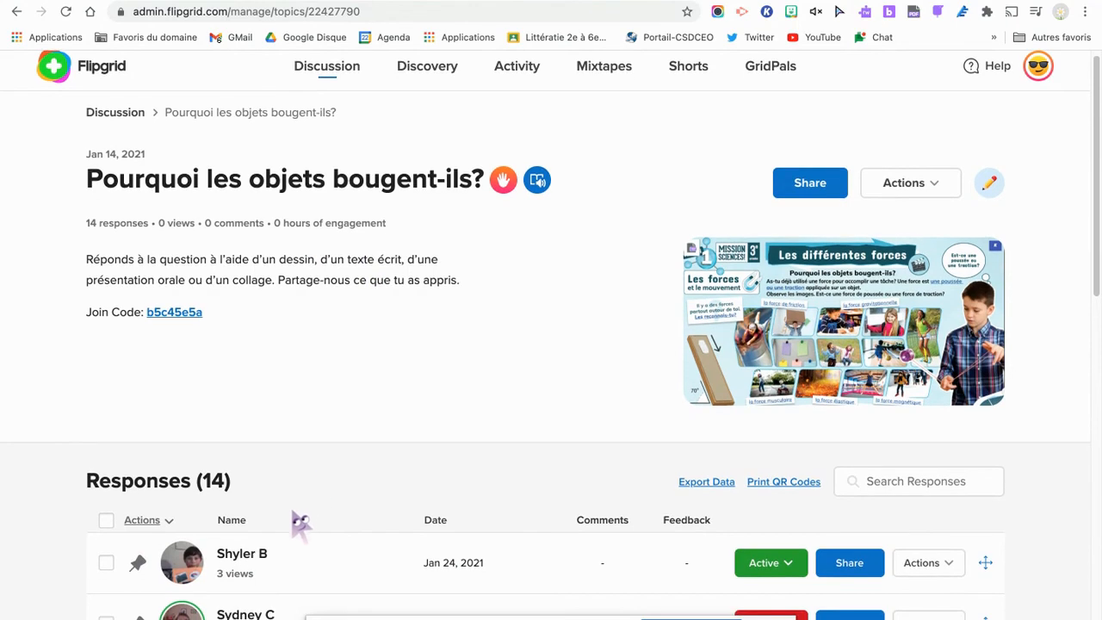
{"action": "scroll", "coordinate": [300, 523], "scroll_direction": "down", "scroll_amount": 5}
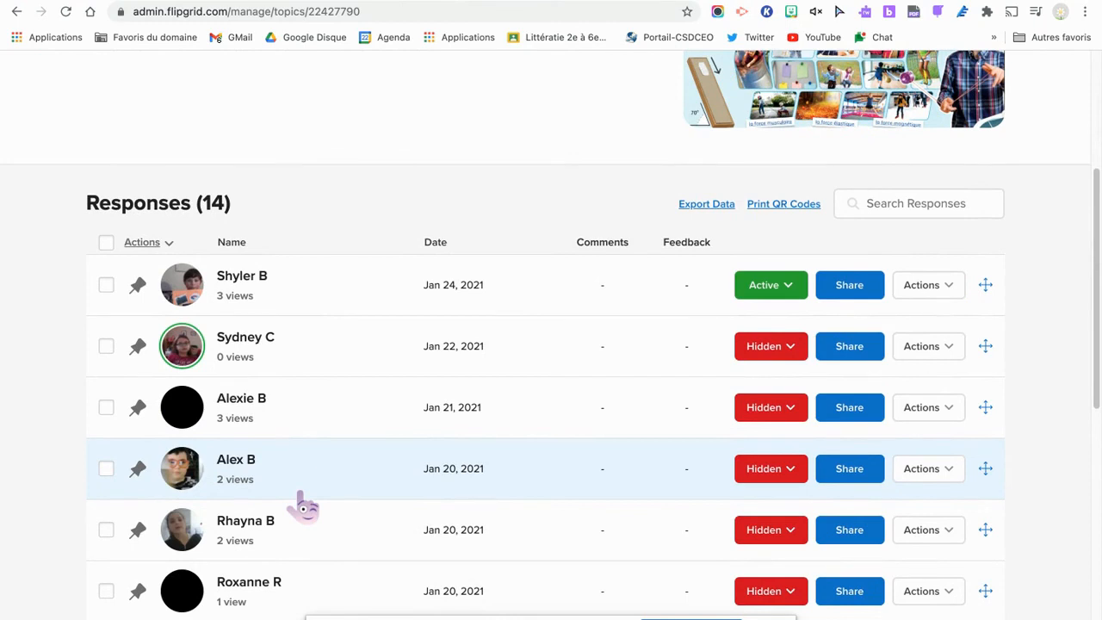